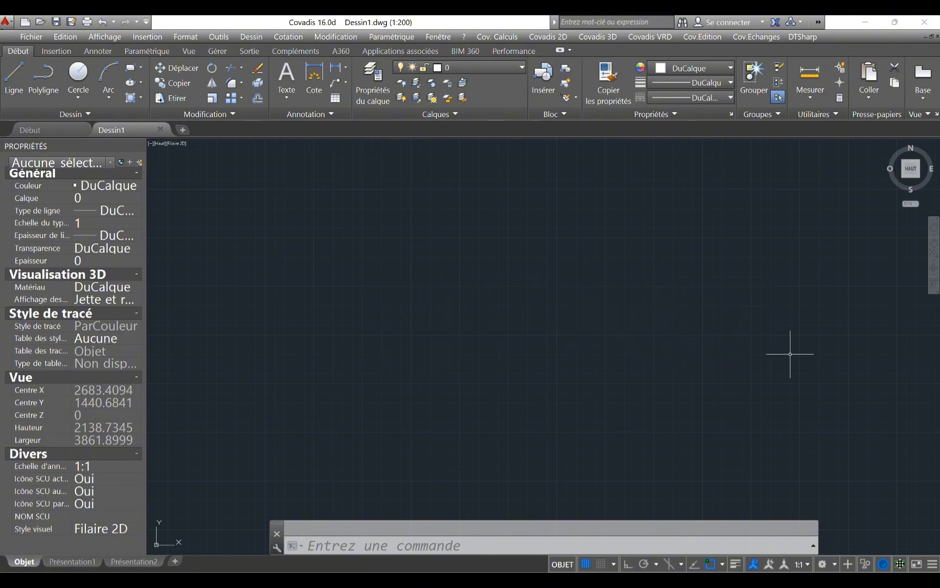
{"action": "left_click", "coordinate": [803, 36]}
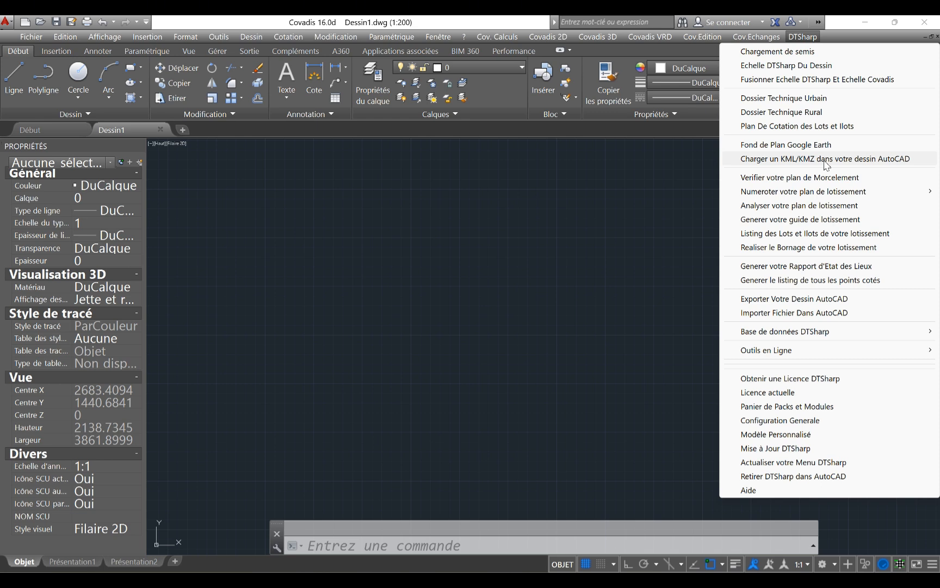
{"action": "left_click", "coordinate": [503, 224]}
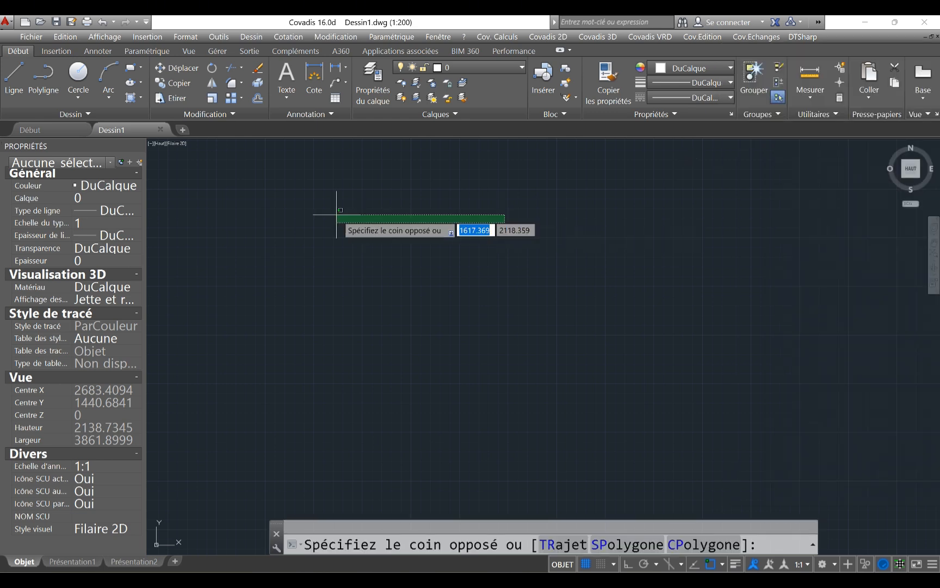
{"action": "left_click", "coordinate": [334, 214]}
Open the drawing 2éme TRANCHE.dwg from the 2.DT URBAIN folder and locate ilot 46
{"action": "left_click", "coordinate": [25, 37]}
{"action": "left_click", "coordinate": [45, 67]}
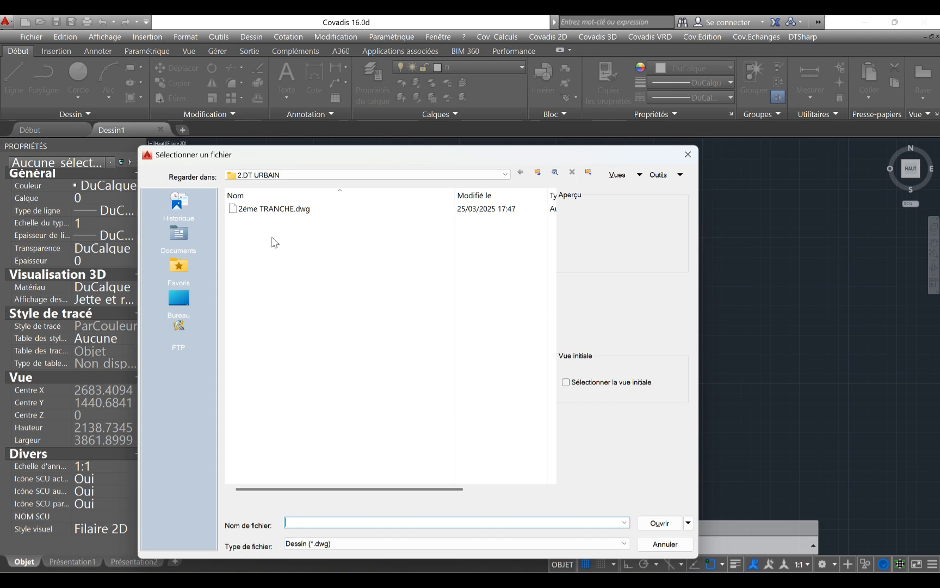
{"action": "left_click", "coordinate": [271, 210]}
{"action": "left_click", "coordinate": [658, 522]}
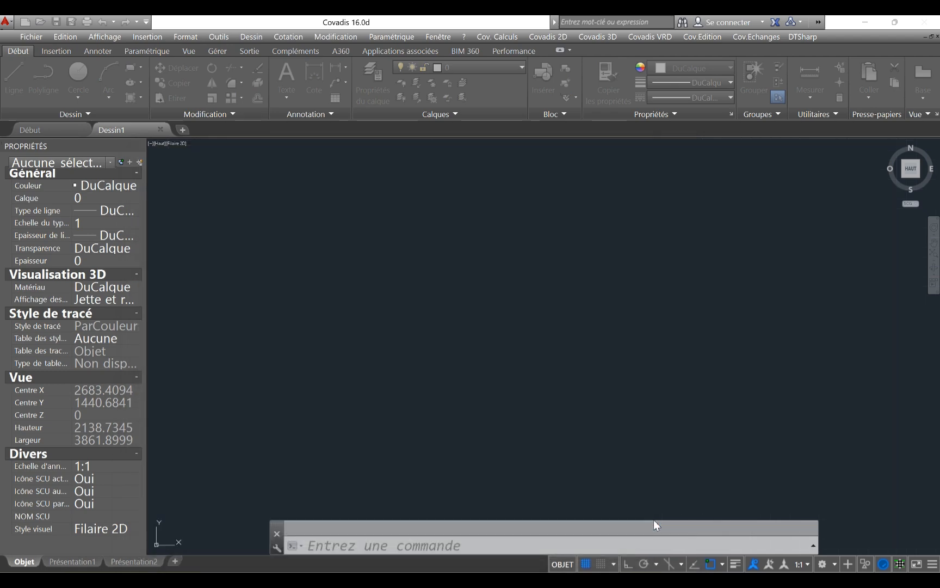
{"action": "scroll", "coordinate": [593, 452], "scroll_direction": "up", "scroll_amount": 2}
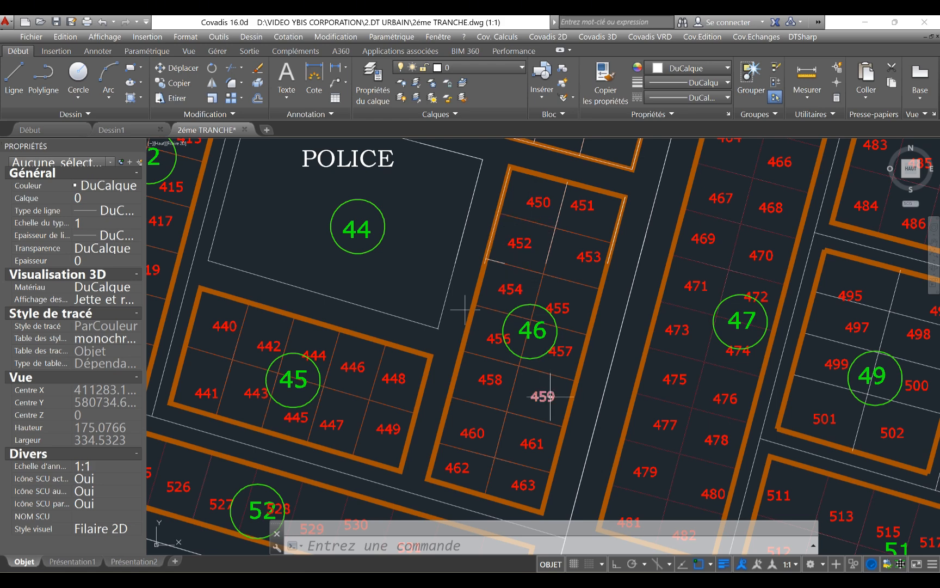
{"action": "mouse_move", "coordinate": [535, 330]}
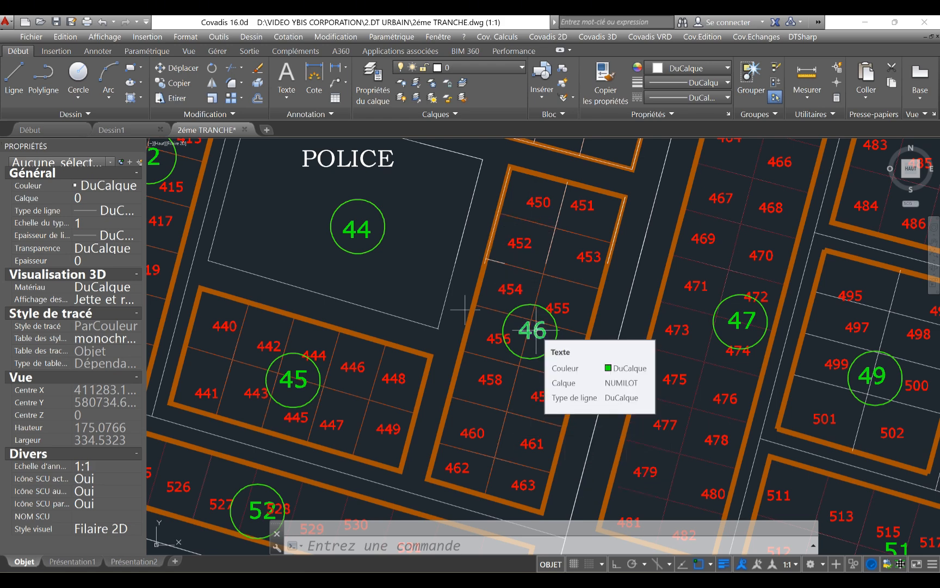
Open the DTSharp Dossier Technique Urbain form and consult the Activités.txt note on how each lot is filled in
{"action": "left_click", "coordinate": [803, 36]}
{"action": "left_click", "coordinate": [791, 98]}
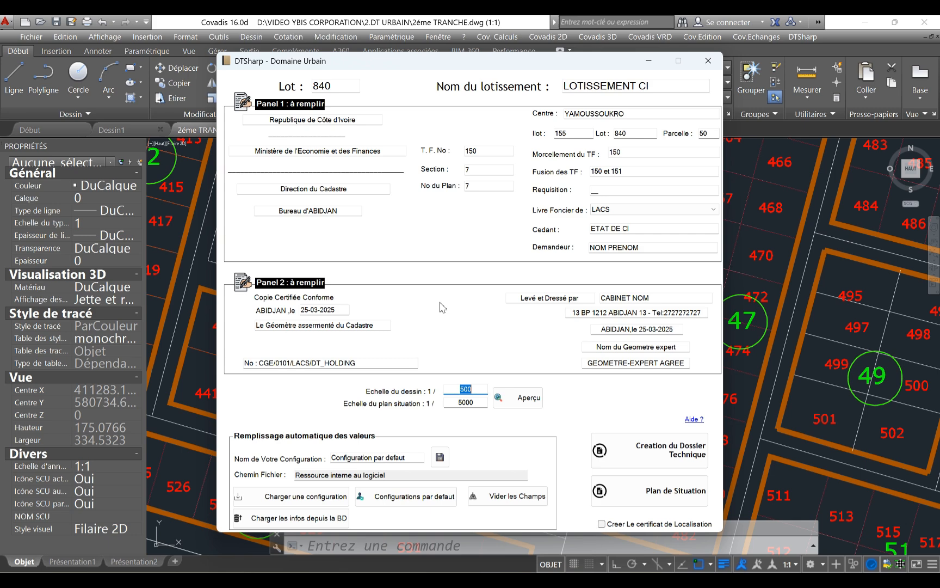
{"action": "left_click", "coordinate": [603, 580]}
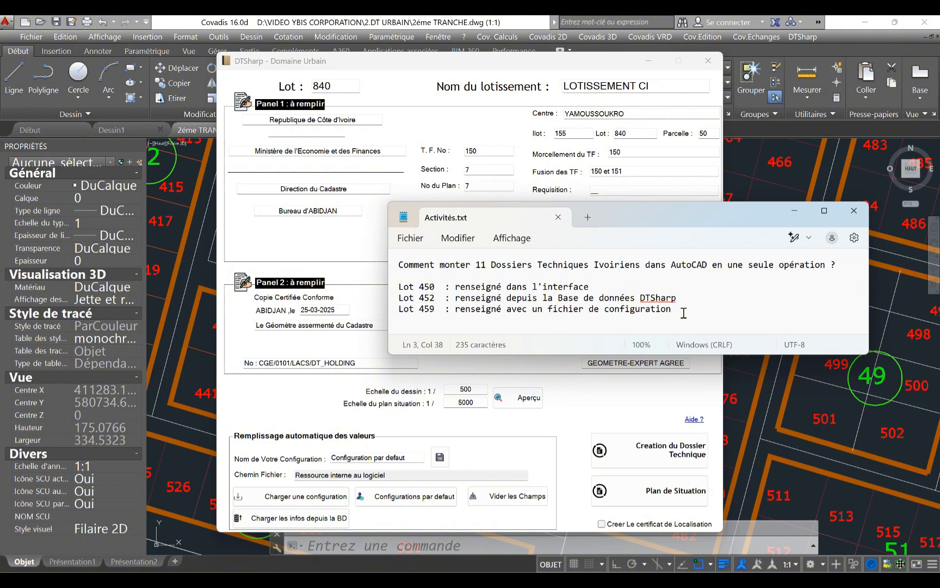
{"action": "key", "text": "alt+Tab"}
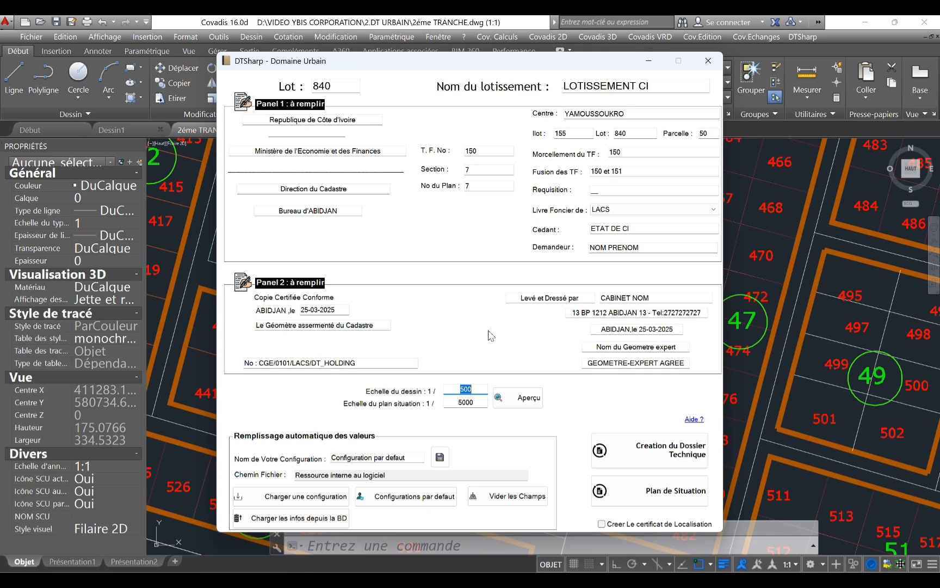
Empty the form's fields, then enter LOTISSEMENT TEST as the lotissement name and YAMOUSSOUKRO as the centre
{"action": "left_click", "coordinate": [517, 501]}
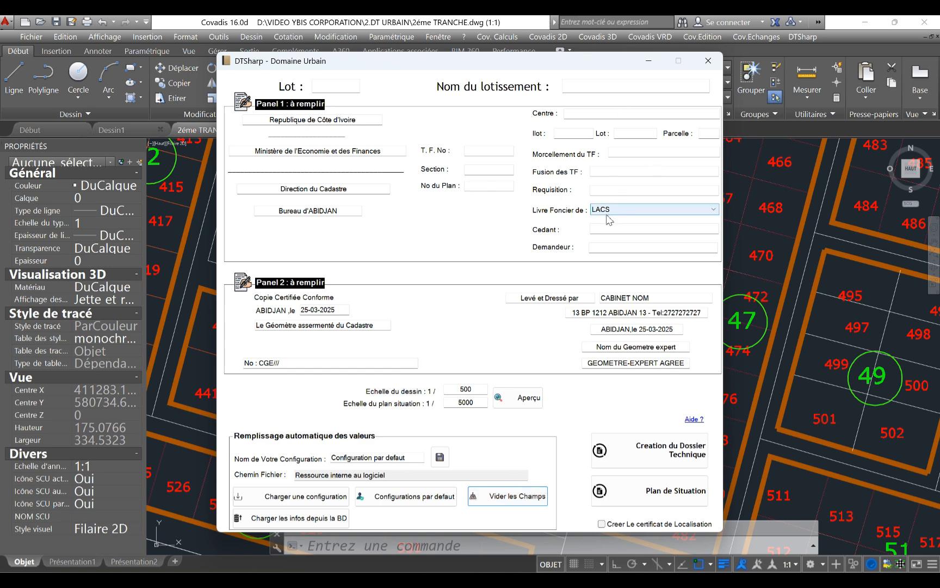
{"action": "left_click", "coordinate": [626, 86]}
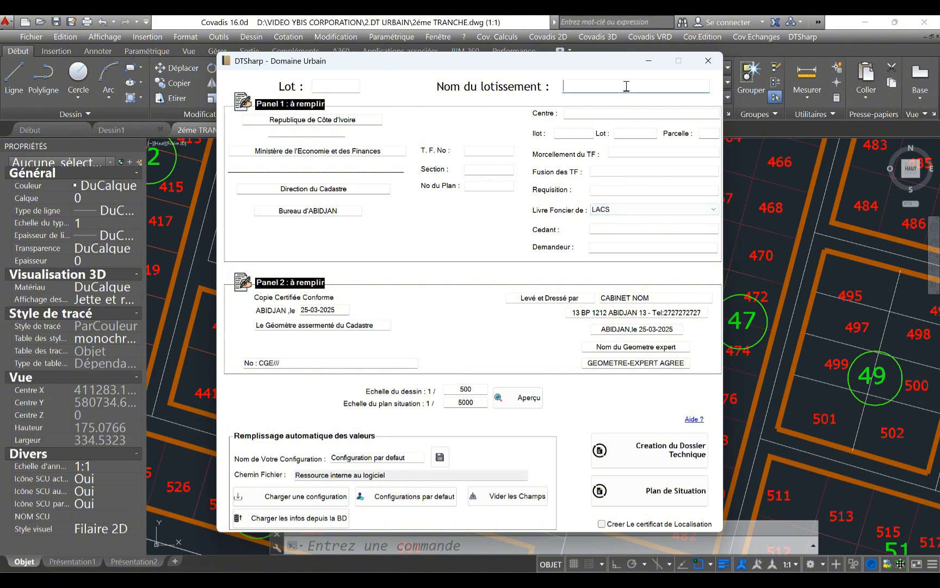
{"action": "type", "text": "LOTISSEMENT"}
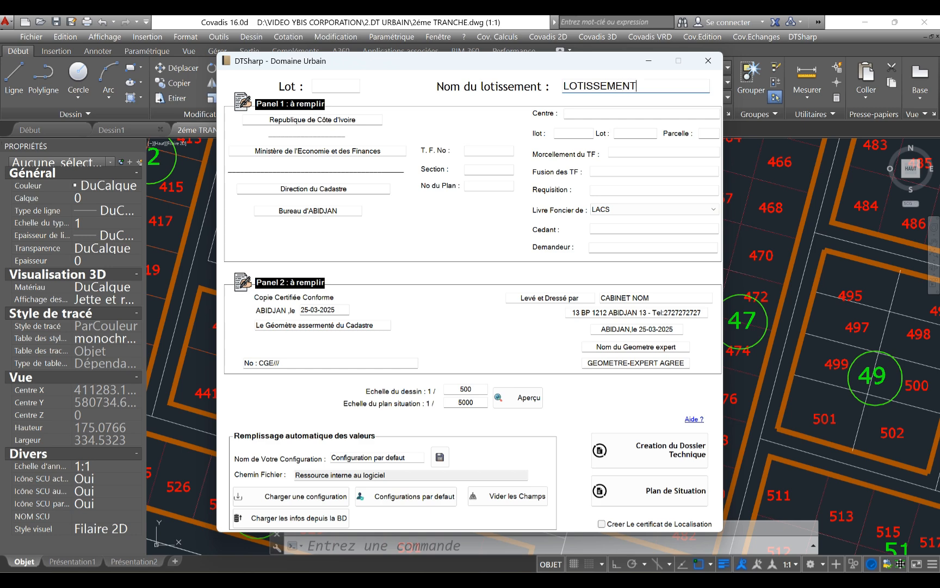
{"action": "type", "text": " TEST"}
{"action": "left_click", "coordinate": [623, 114]}
{"action": "type", "text": "YA"}
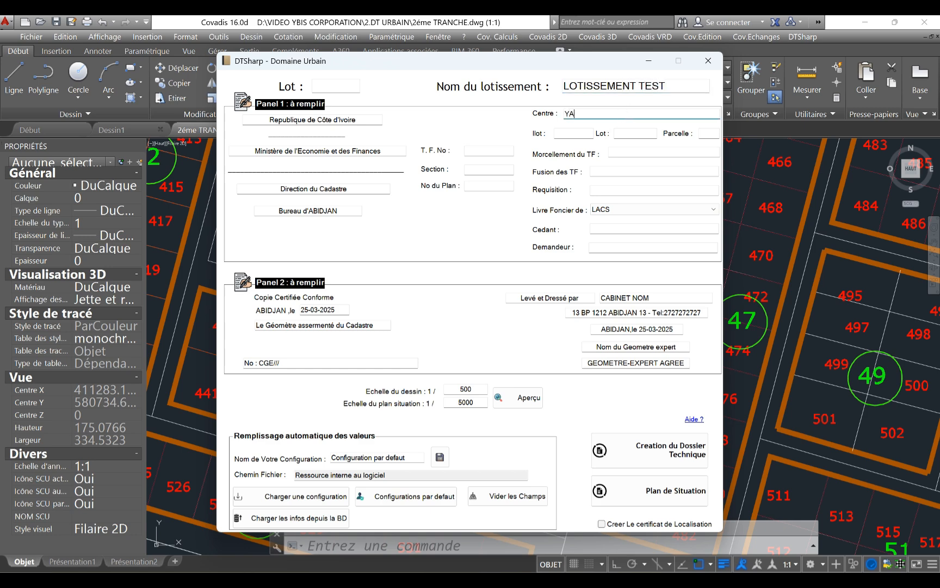
{"action": "type", "text": "MOUSSOUKRO"}
Fill in ilot 46, lot 459, ETAT DE CI as the cedant, and the demandeur's name
{"action": "left_click", "coordinate": [587, 133]}
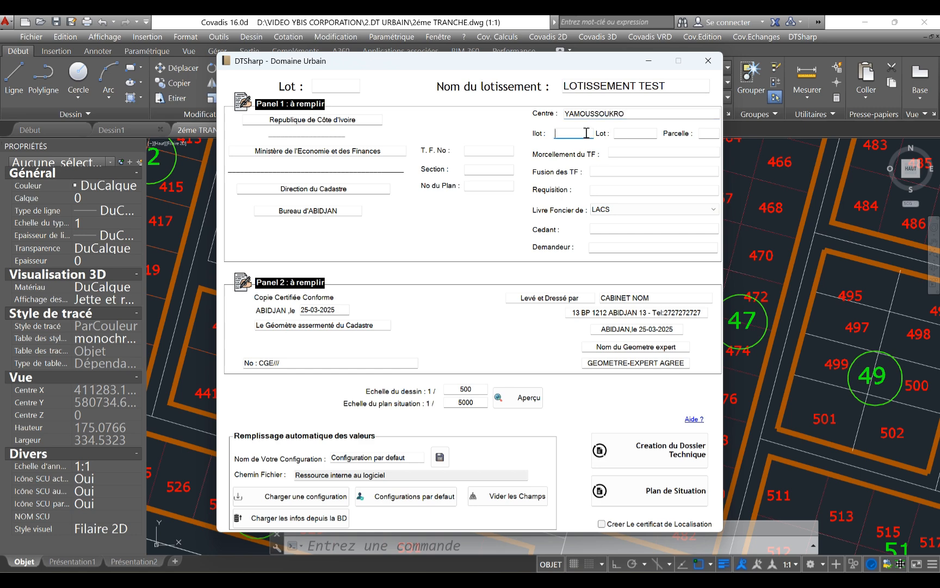
{"action": "type", "text": "46"}
{"action": "left_click", "coordinate": [648, 133]}
{"action": "type", "text": "459"}
{"action": "left_click", "coordinate": [608, 231]}
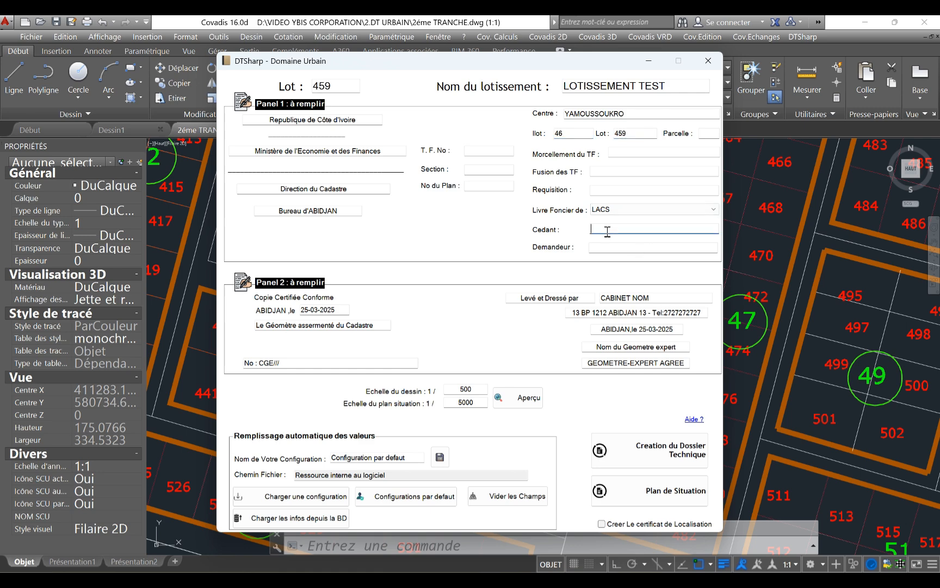
{"action": "type", "text": "ETAT DE CI"}
{"action": "left_click", "coordinate": [625, 246]}
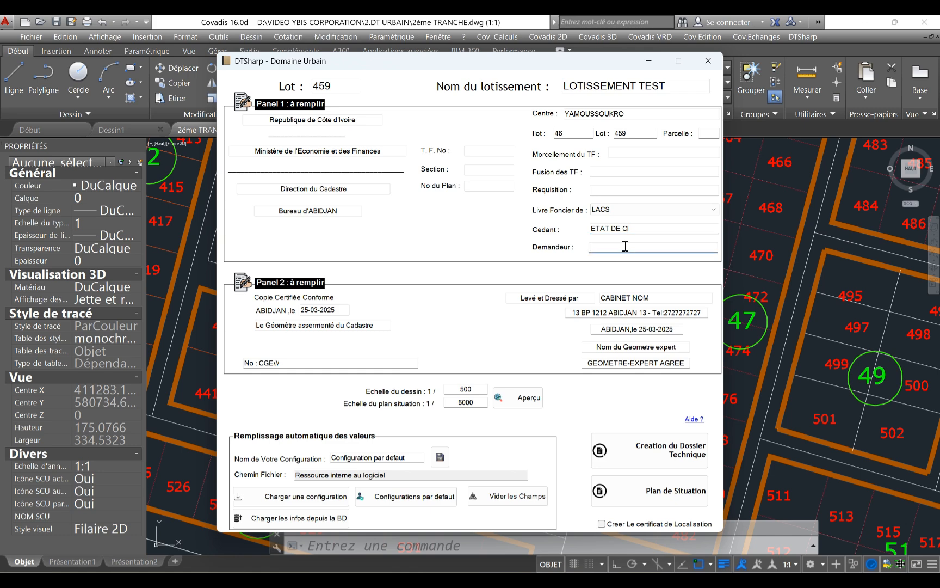
{"action": "type", "text": "JEAN 3"}
Name the configuration Config_ILOT46_LOT459, save it as a configuration file in the destination folder, and close the opened text file
{"action": "left_click_drag", "start_coordinate": [420, 455], "coordinate": [327, 455]}
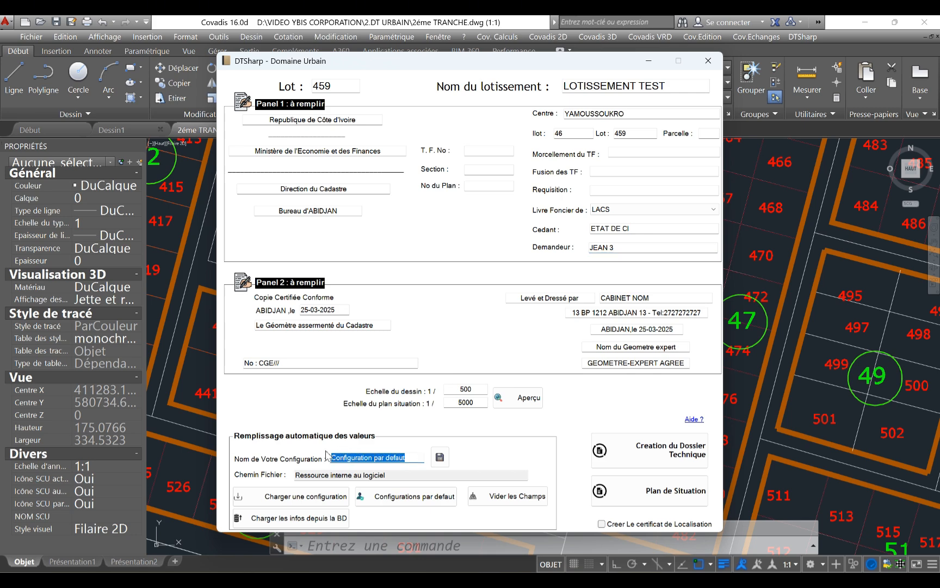
{"action": "type", "text": "Config_ILOT"}
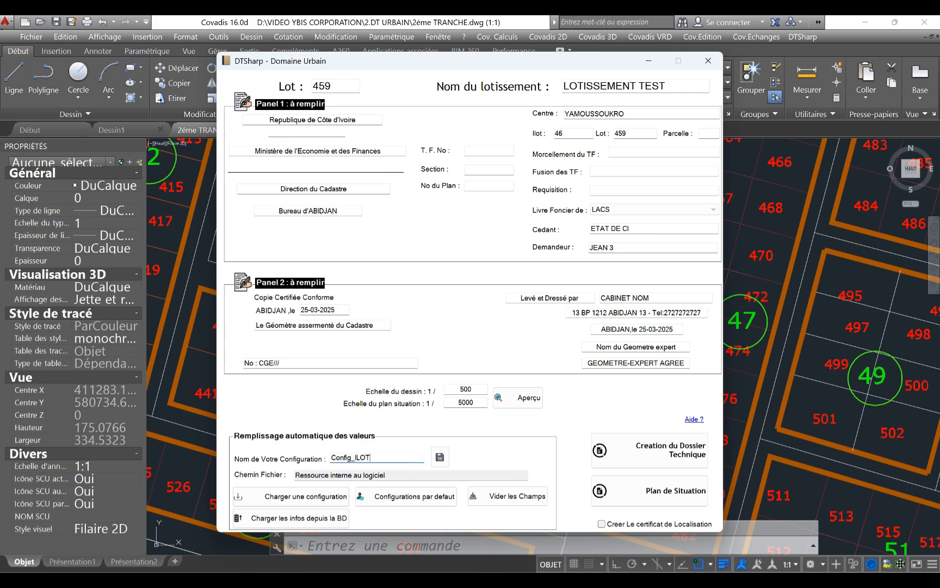
{"action": "type", "text": "46_LOT459"}
{"action": "left_click", "coordinate": [440, 457]}
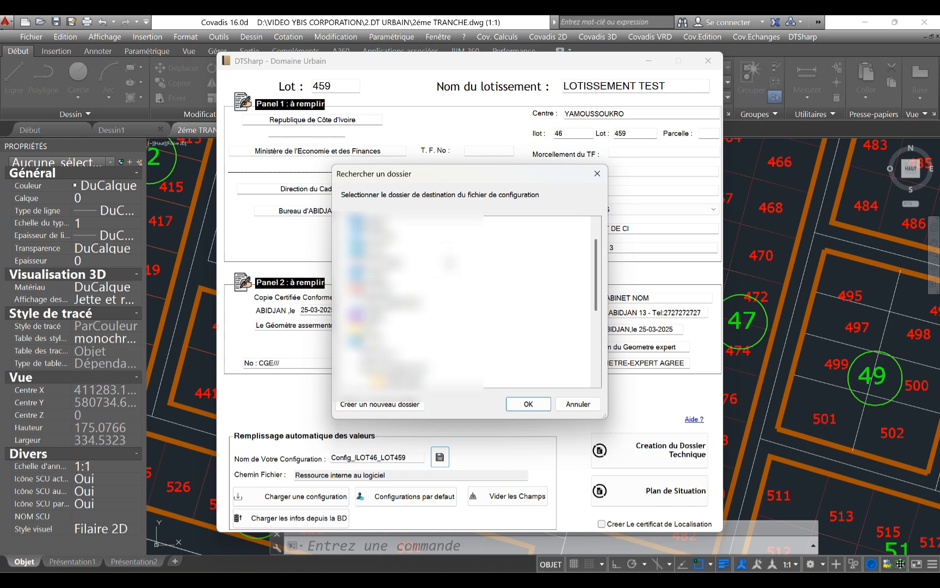
{"action": "scroll", "coordinate": [449, 262], "scroll_direction": "down", "scroll_amount": 3}
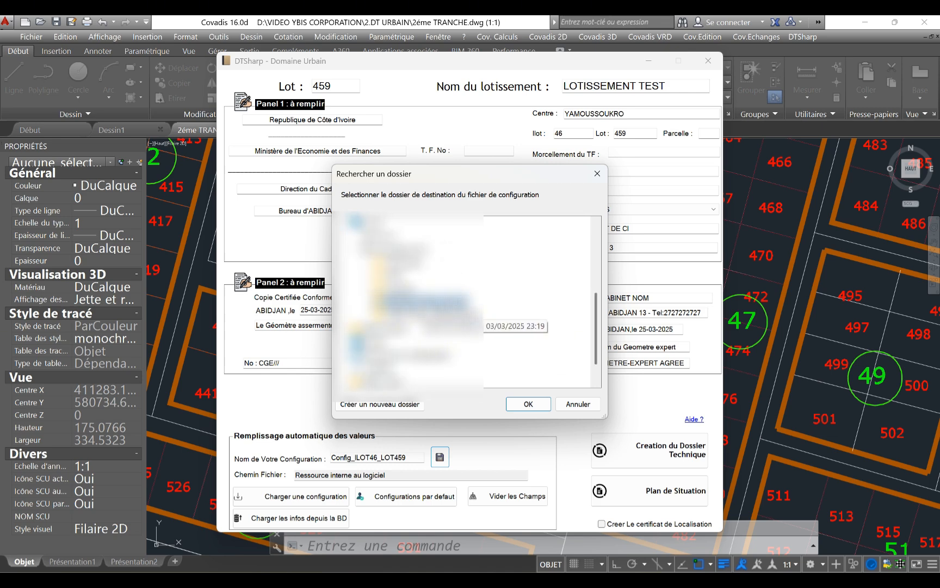
{"action": "left_click", "coordinate": [528, 404]}
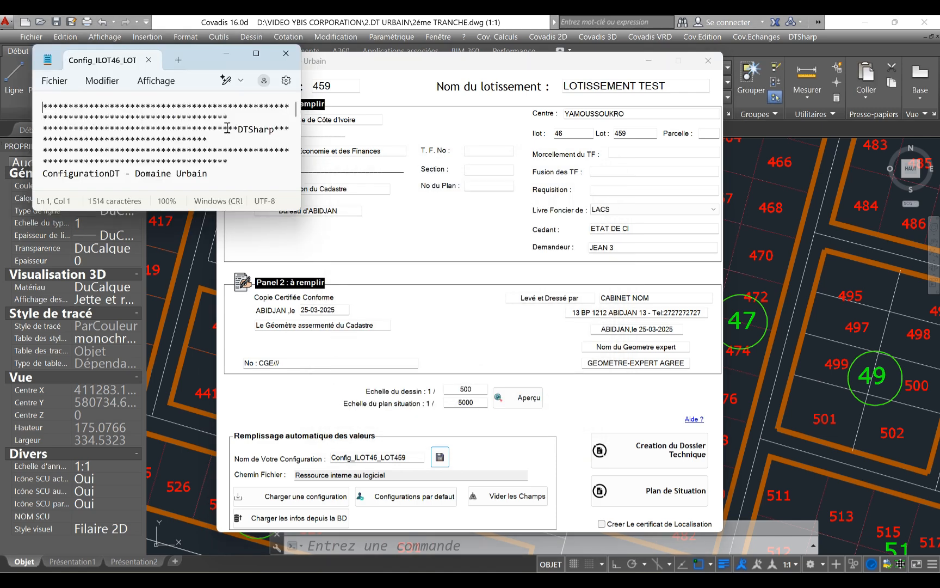
{"action": "left_click", "coordinate": [286, 53]}
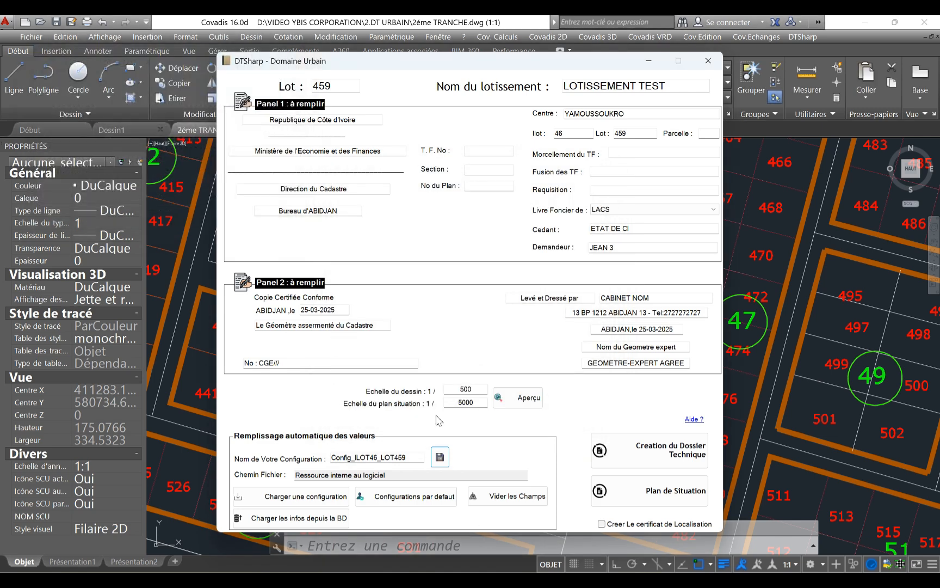
Empty the form again for the next lot and re-enter lotissement name LOTISSEMENT TEST and centre YAMOUSSOUKRO
{"action": "left_click", "coordinate": [510, 501]}
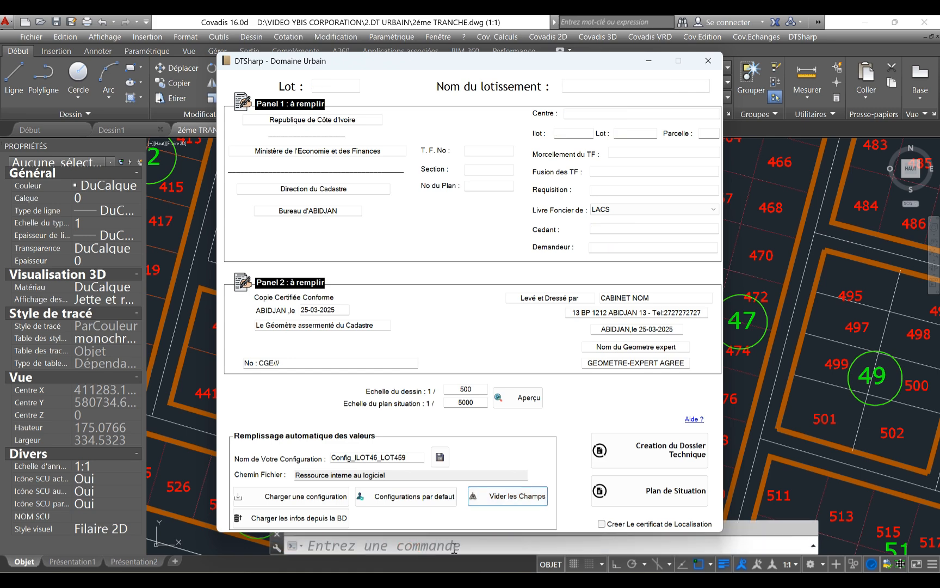
{"action": "left_click", "coordinate": [628, 86]}
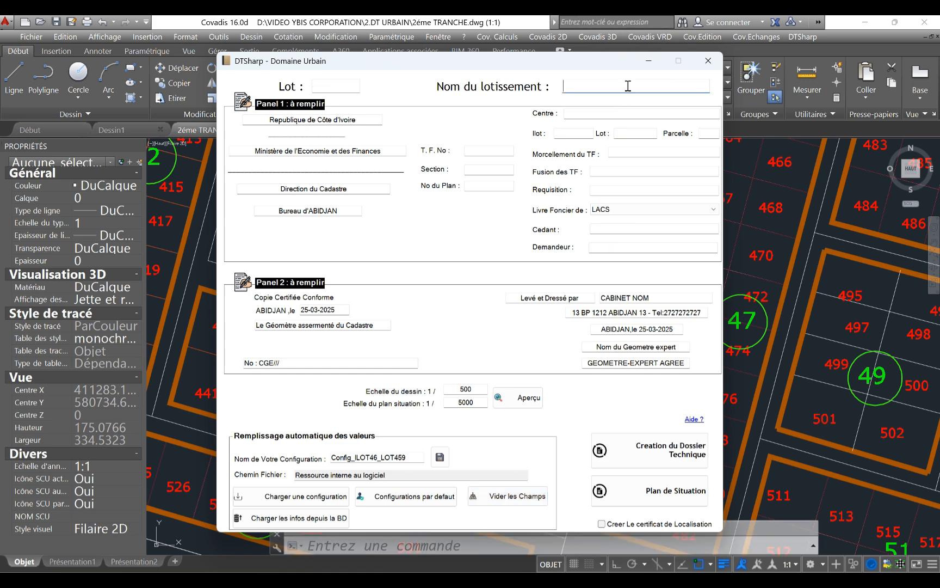
{"action": "type", "text": "LOTISSE"}
{"action": "type", "text": "MET"}
{"action": "type", "text": "NT "}
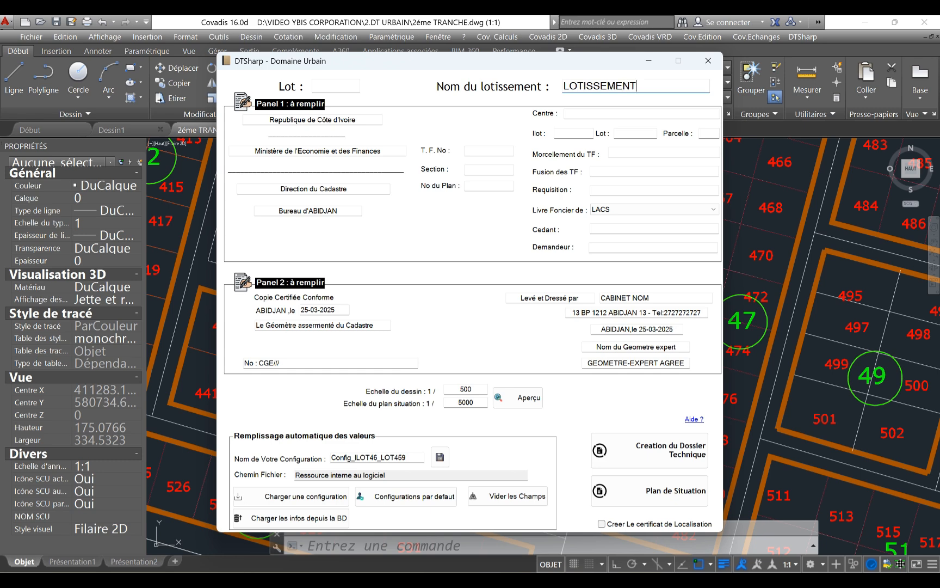
{"action": "type", "text": "TEST"}
{"action": "left_click", "coordinate": [618, 114]}
{"action": "type", "text": "YAMOUSSOUKRO"}
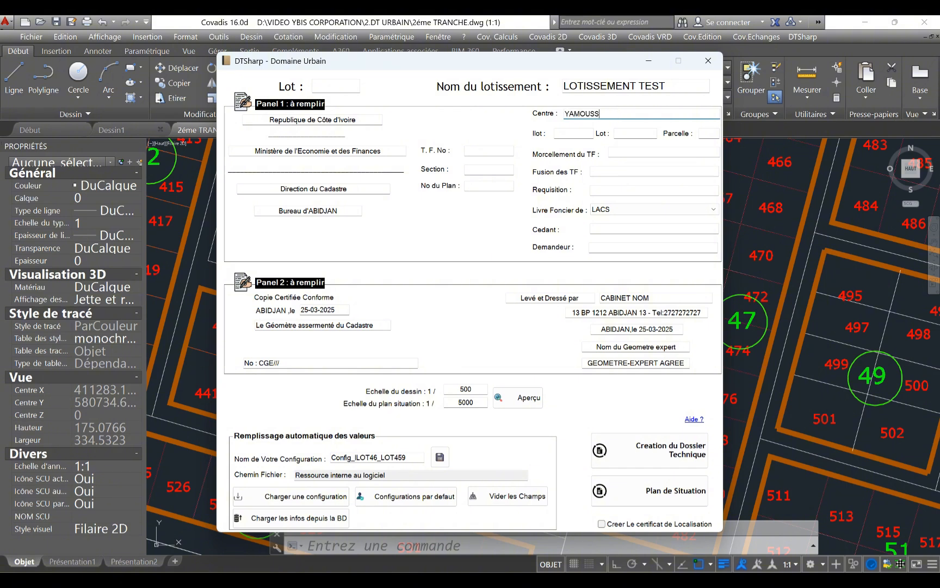
Fill in ilot 46, lot 450, ETAT DE CI as the cedant, and the demandeur's name
{"action": "left_click", "coordinate": [579, 132]}
{"action": "type", "text": "46"}
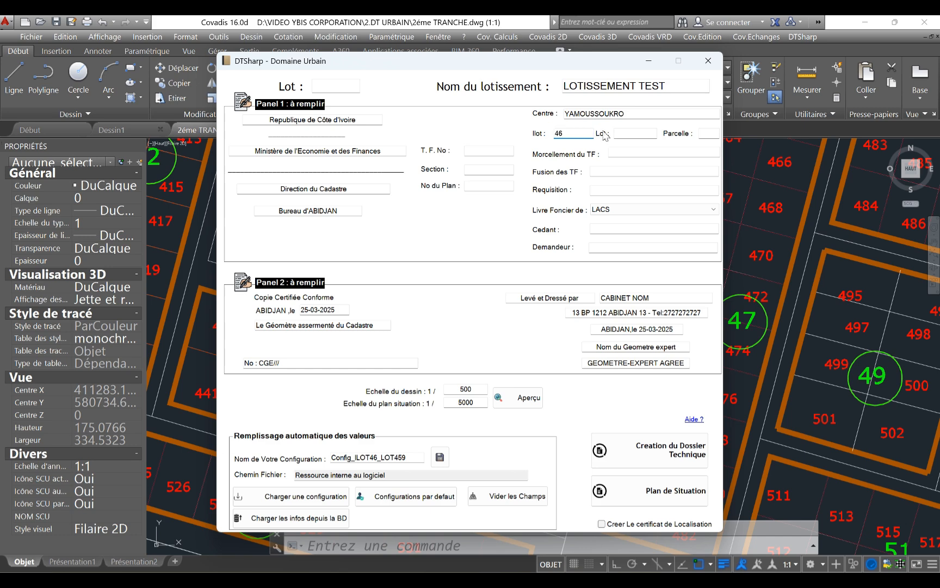
{"action": "left_click", "coordinate": [623, 134]}
{"action": "type", "text": "450"}
{"action": "left_click", "coordinate": [614, 228]}
{"action": "type", "text": "ETAT DE CI"}
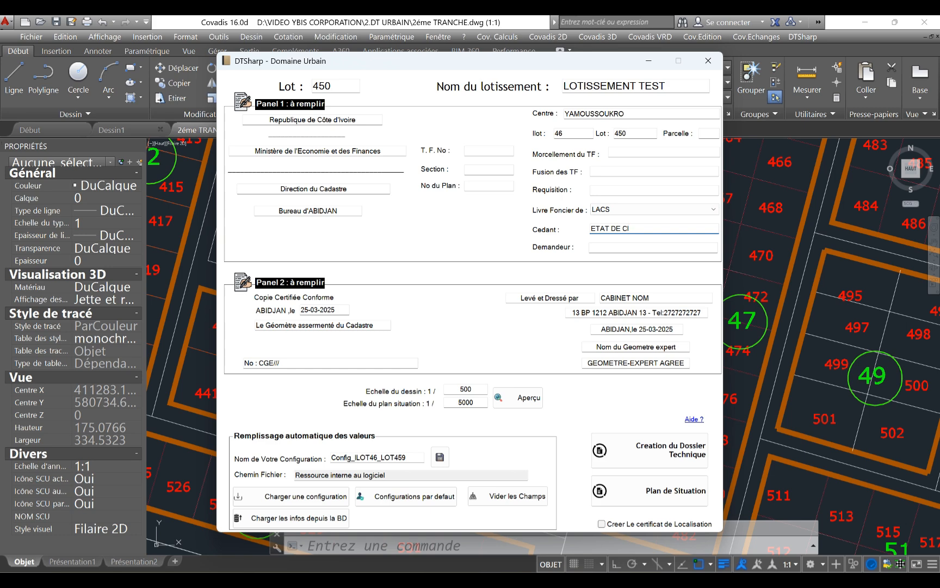
{"action": "left_click", "coordinate": [620, 248]}
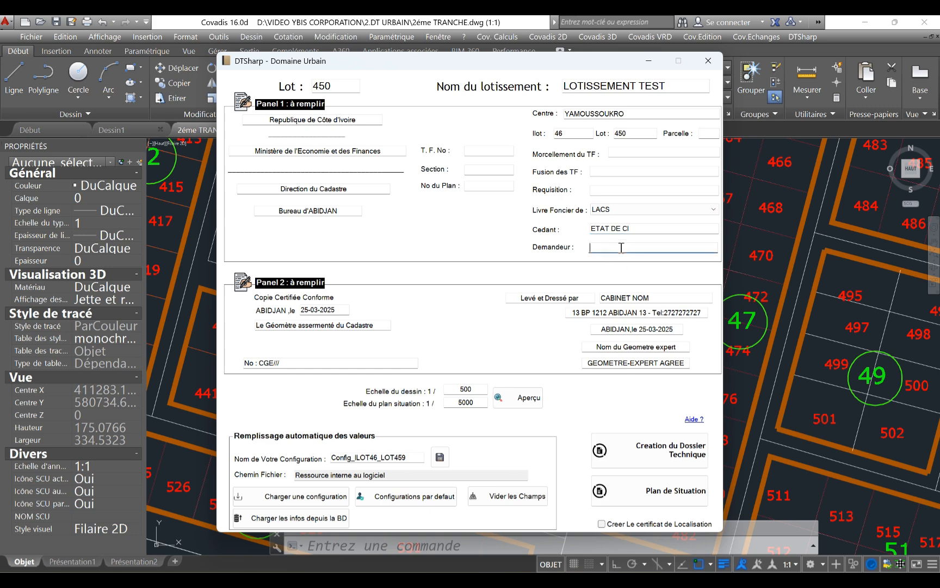
{"action": "type", "text": "JEAN 1"}
{"action": "left_click", "coordinate": [630, 192]}
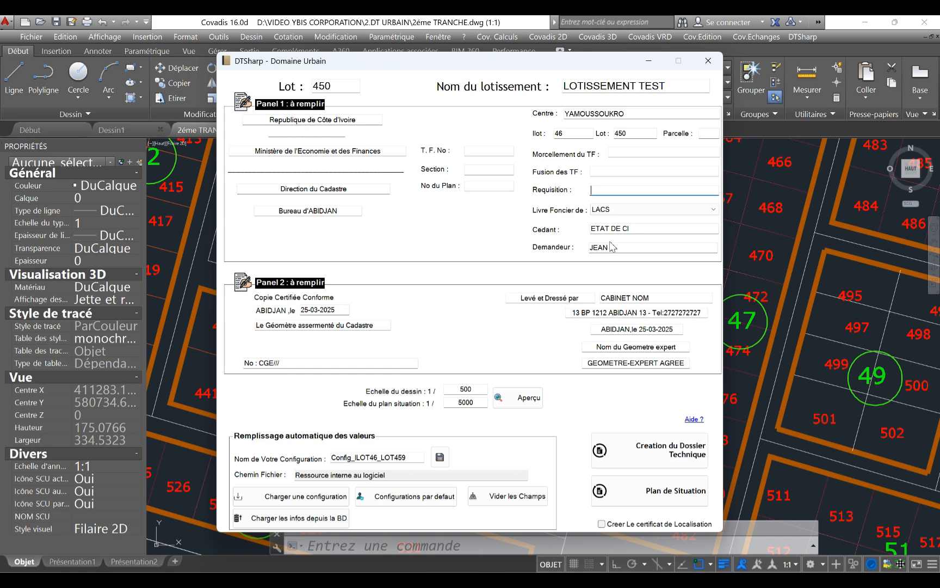
Minimize the DTSharp form and open the DTSharp properties of the lot 452 outline in ilot 46
{"action": "left_click", "coordinate": [646, 65]}
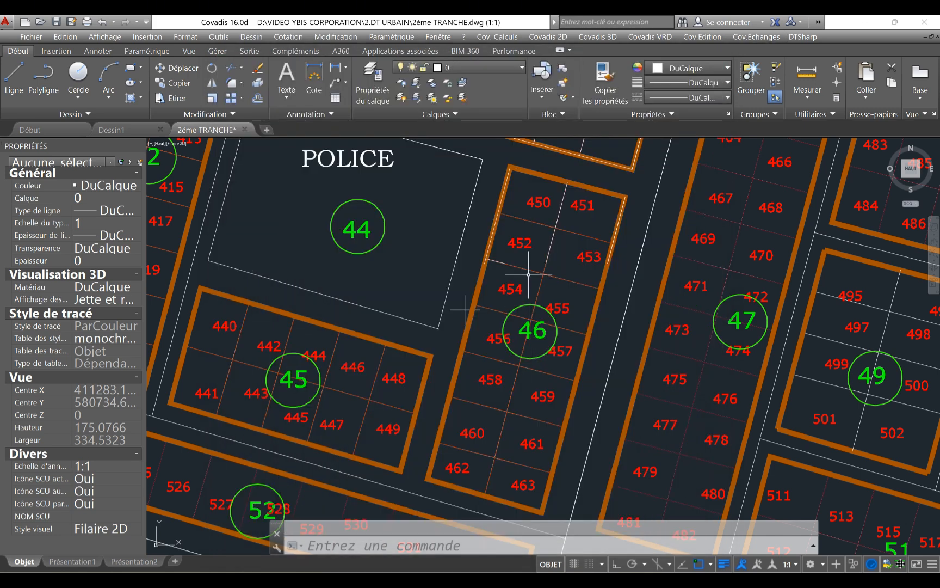
{"action": "left_click", "coordinate": [527, 270]}
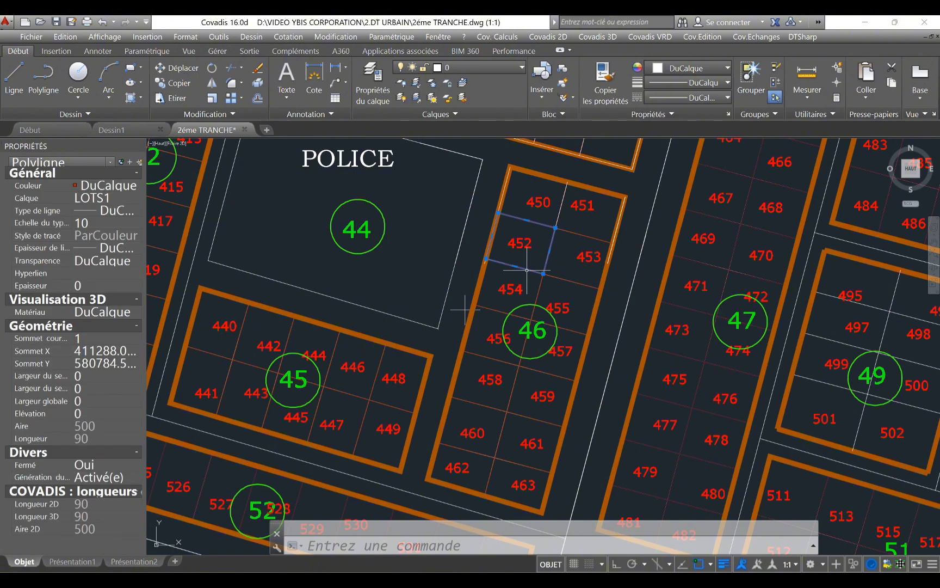
{"action": "right_click", "coordinate": [526, 269]}
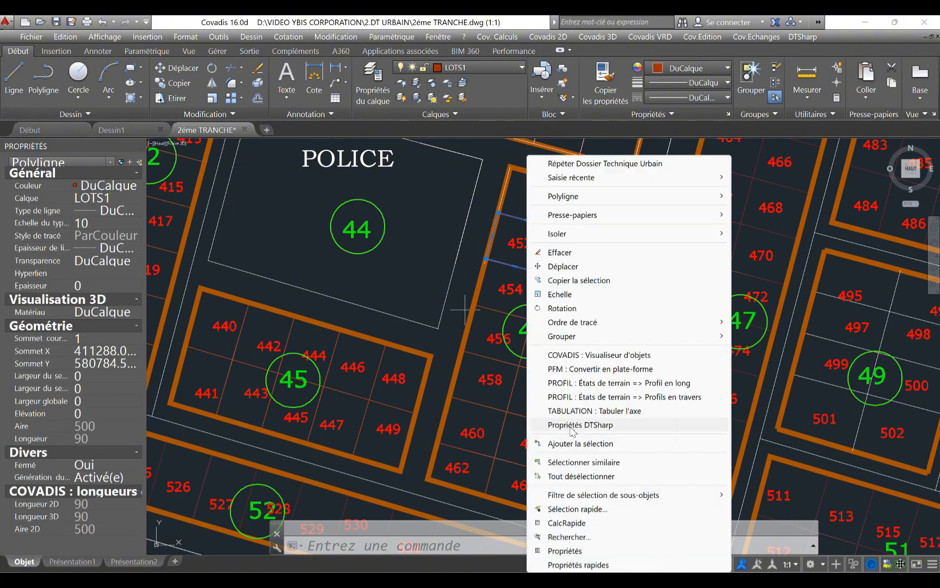
{"action": "left_click", "coordinate": [571, 424]}
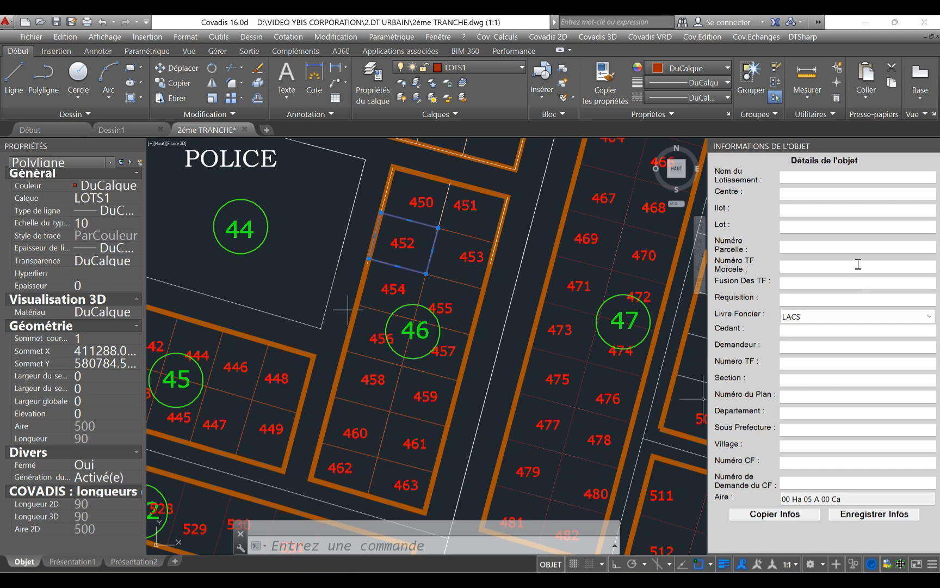
Enter LOTISSEMENT TEST as the lotissement name and YAMOUSSOUKRO as the centre in the object's information
{"action": "left_click", "coordinate": [822, 180]}
{"action": "type", "text": "LOTI"}
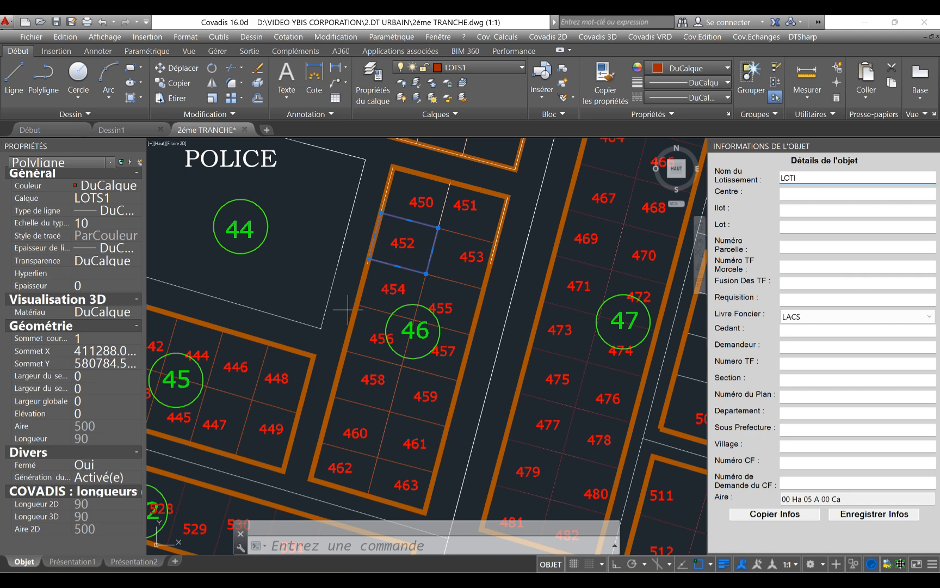
{"action": "type", "text": "SSEMENT TEST"}
{"action": "left_click", "coordinate": [831, 192]}
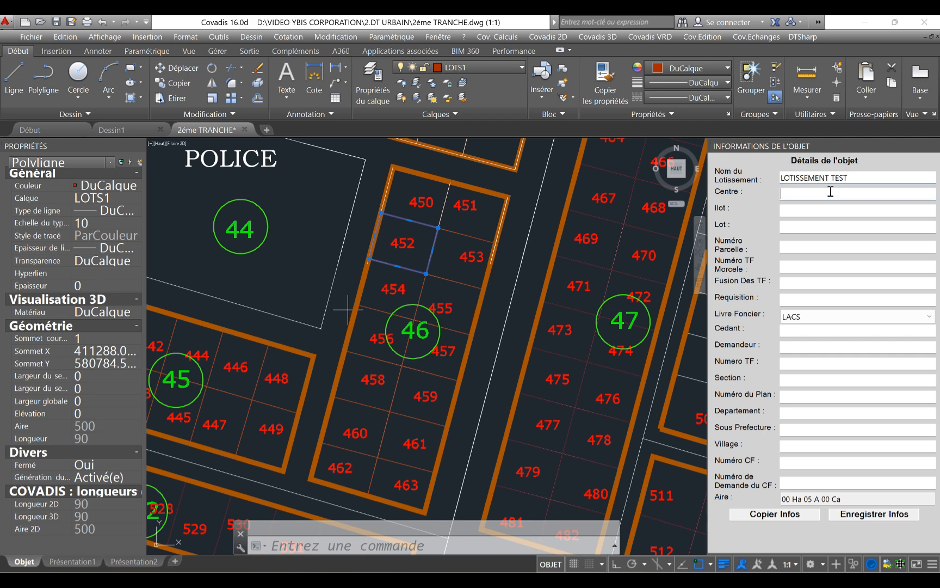
{"action": "type", "text": "YAMOUSSOUKRO"}
Fill in ilot 46, lot 452, ETAT DE CI as the cedant and the demandeur's name, and save the object's information
{"action": "left_click", "coordinate": [815, 210]}
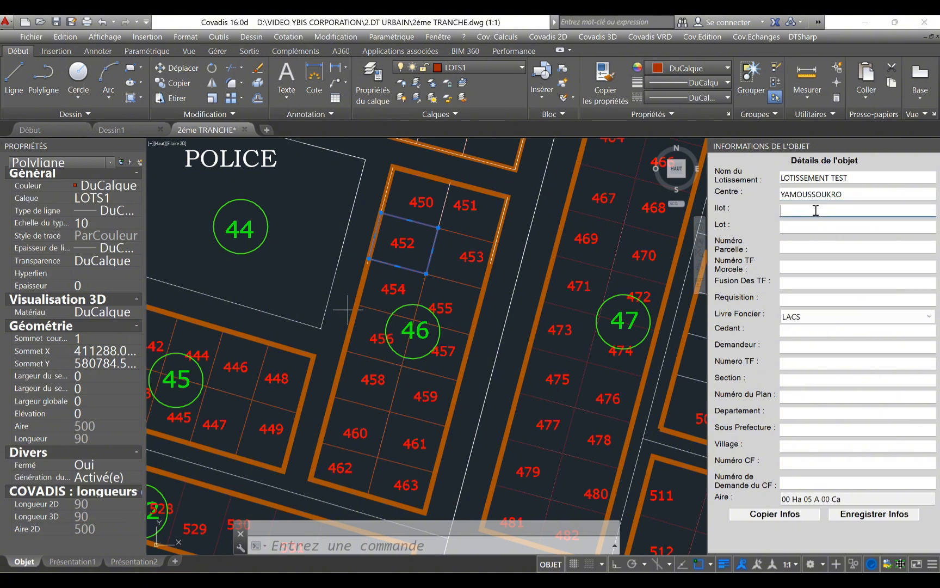
{"action": "type", "text": "46"}
{"action": "left_click", "coordinate": [815, 228]}
{"action": "type", "text": "452"}
{"action": "left_click", "coordinate": [810, 331]}
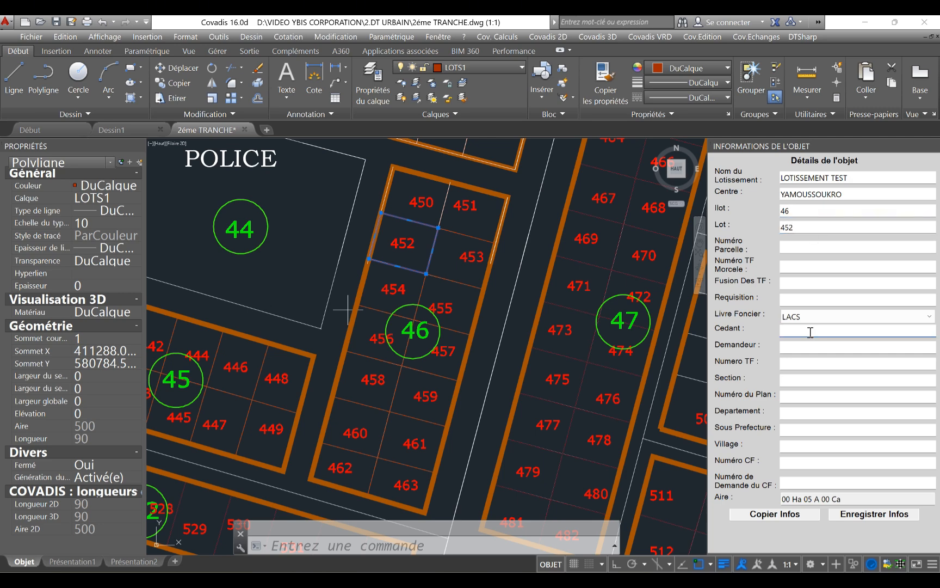
{"action": "type", "text": "ETAT DE CI"}
{"action": "left_click", "coordinate": [808, 347]}
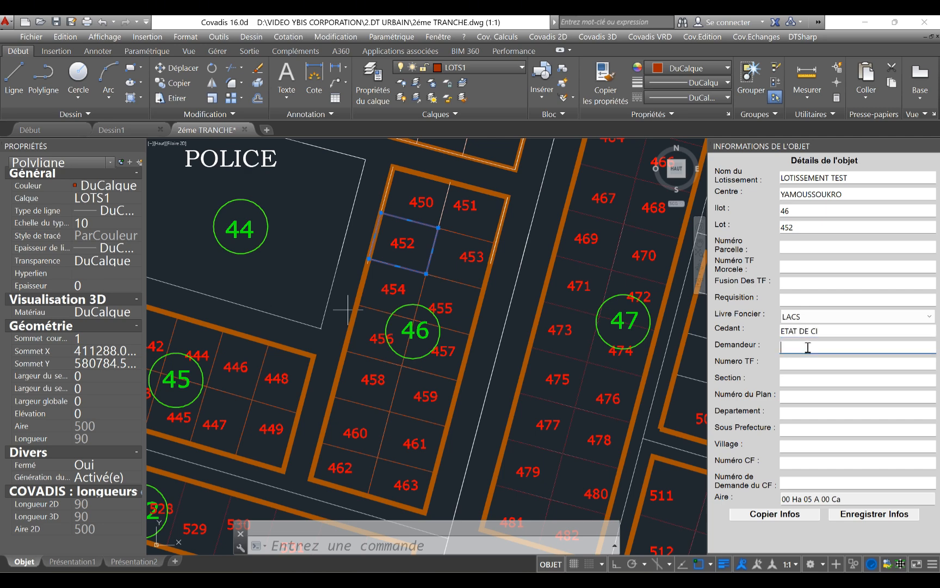
{"action": "type", "text": "JEAN 2"}
{"action": "left_click", "coordinate": [876, 515]}
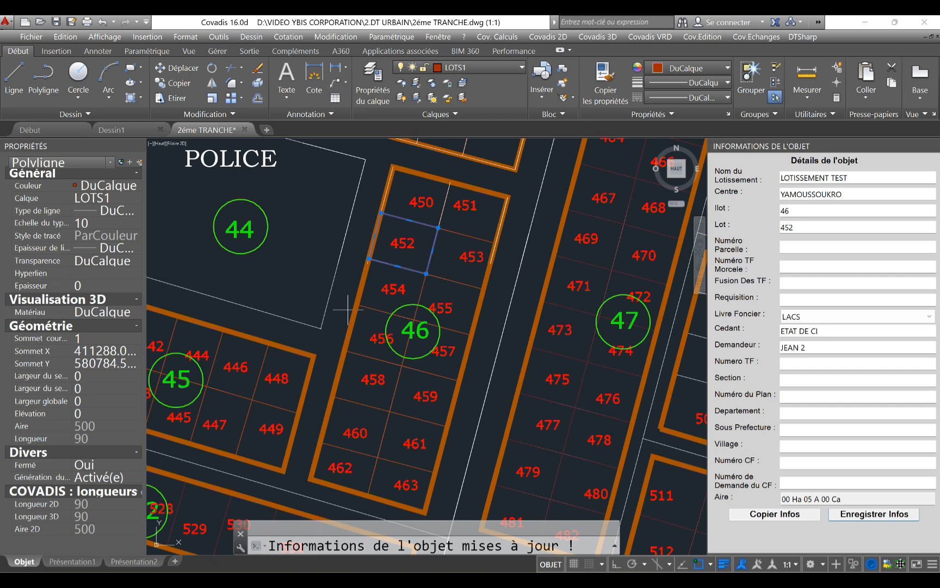
Bring back the DTSharp form and start creating the technical files for lots 459, 450 and 452
{"action": "left_click", "coordinate": [628, 580]}
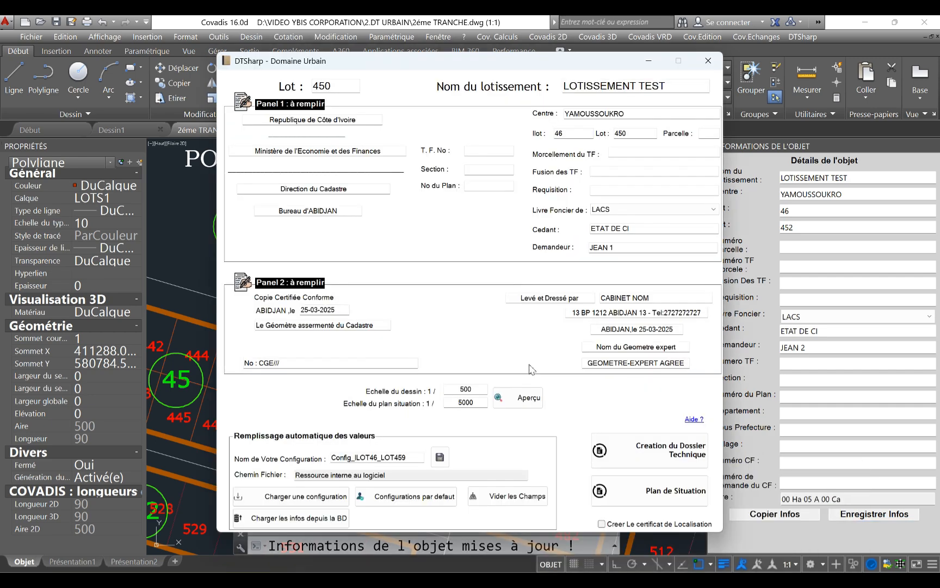
{"action": "left_click", "coordinate": [651, 451]}
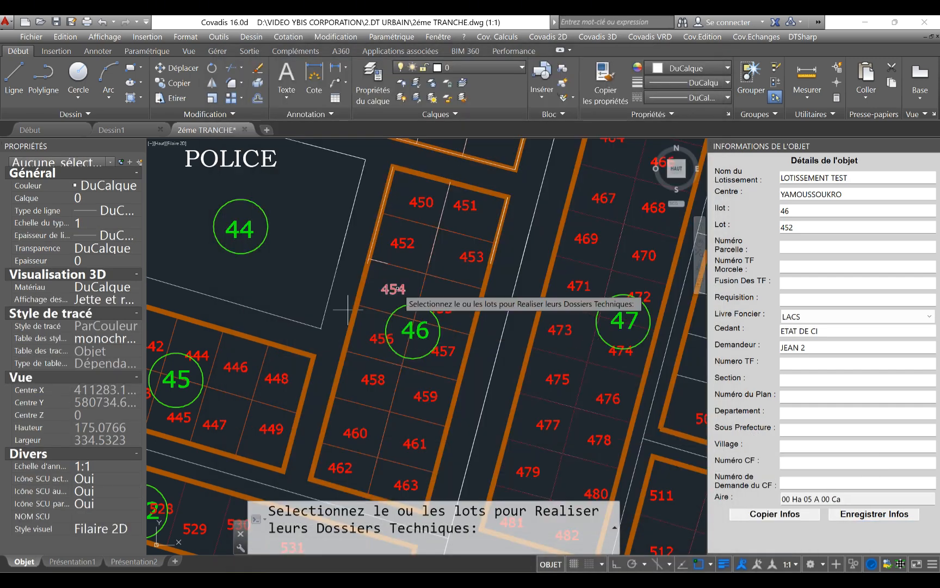
{"action": "left_click", "coordinate": [422, 421]}
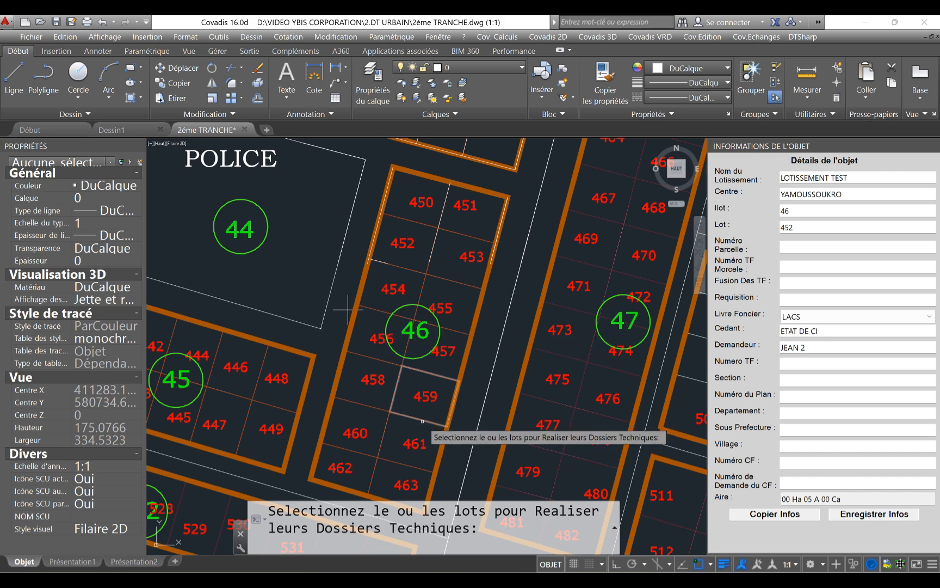
{"action": "left_click", "coordinate": [423, 225]}
{"action": "left_click", "coordinate": [406, 257]}
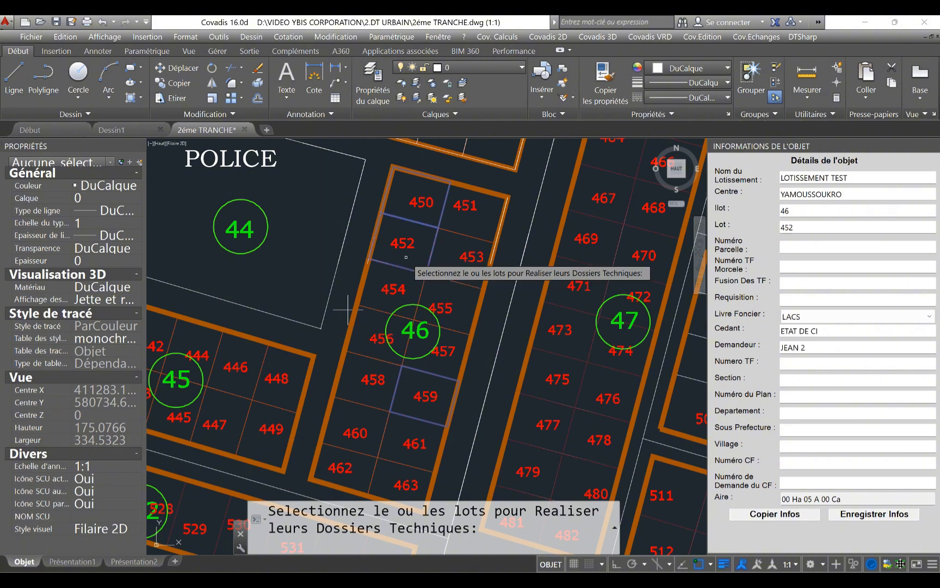
{"action": "key", "text": "Return"}
{"action": "key", "text": "Return"}
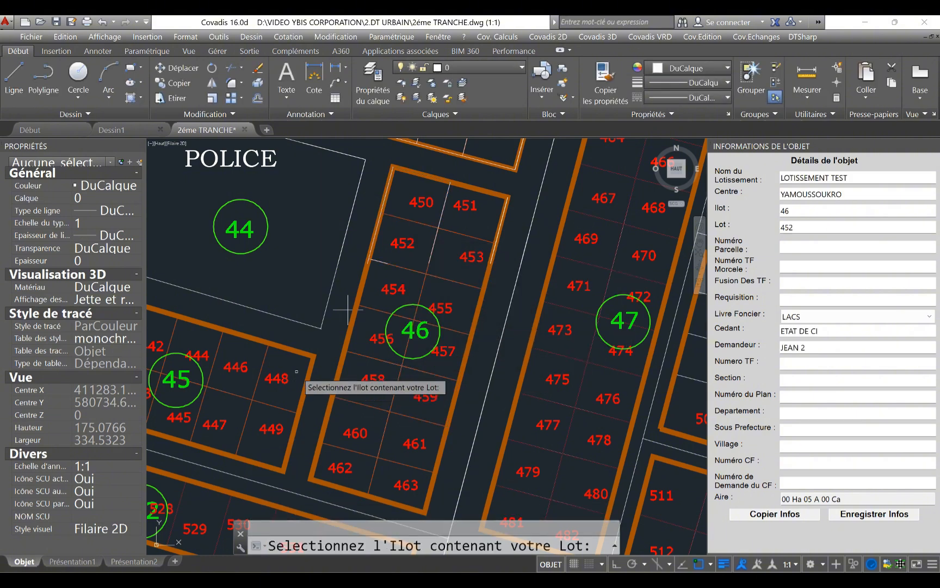
Select the ilot 46 outline as the one containing the lots and accept the output folder for the generated files
{"action": "left_click", "coordinate": [351, 310]}
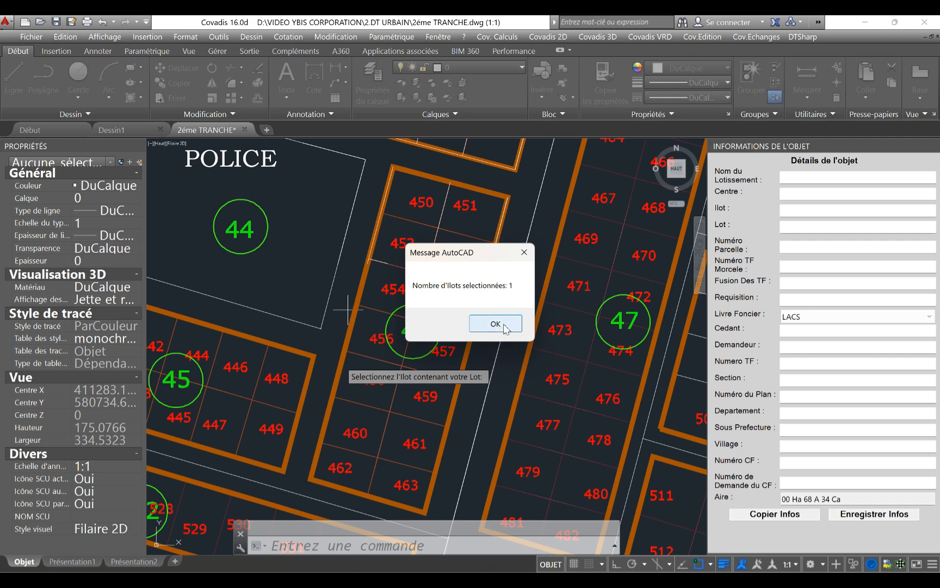
{"action": "left_click", "coordinate": [496, 325]}
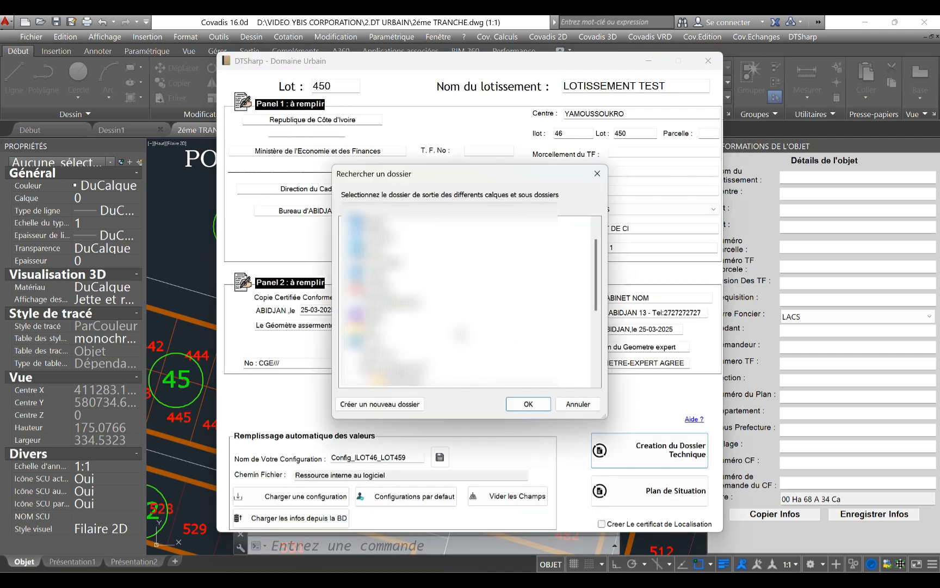
{"action": "scroll", "coordinate": [468, 302], "scroll_direction": "down", "scroll_amount": 5}
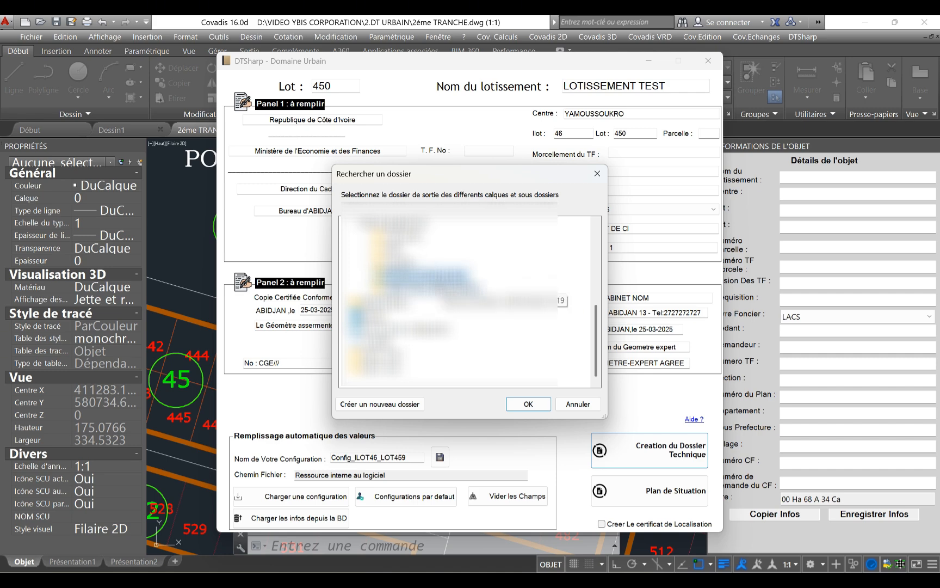
{"action": "left_click", "coordinate": [509, 406]}
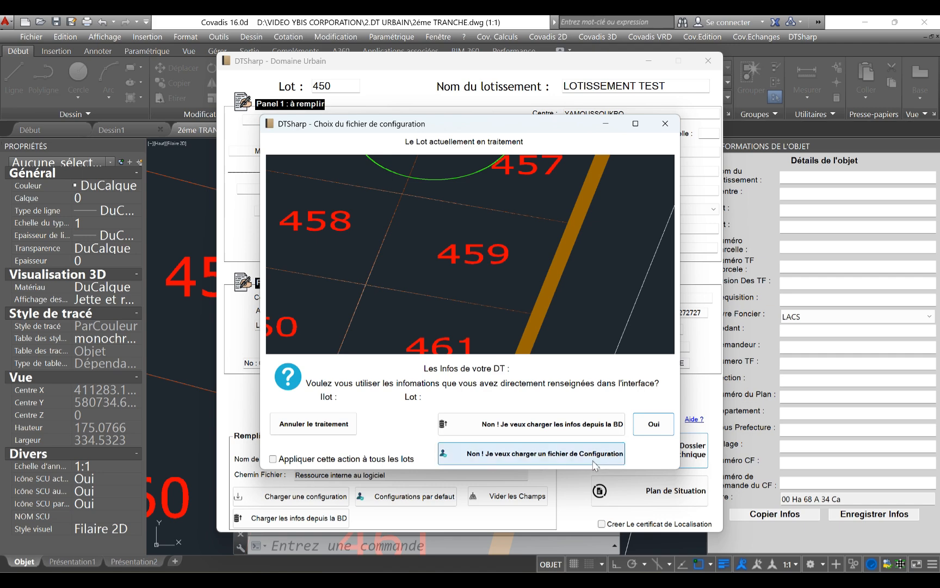
Load the configuration file Config_ILOT46_LOT459_2532025_175912.DTUconfig as the information source for lot 459
{"action": "left_click", "coordinate": [538, 458]}
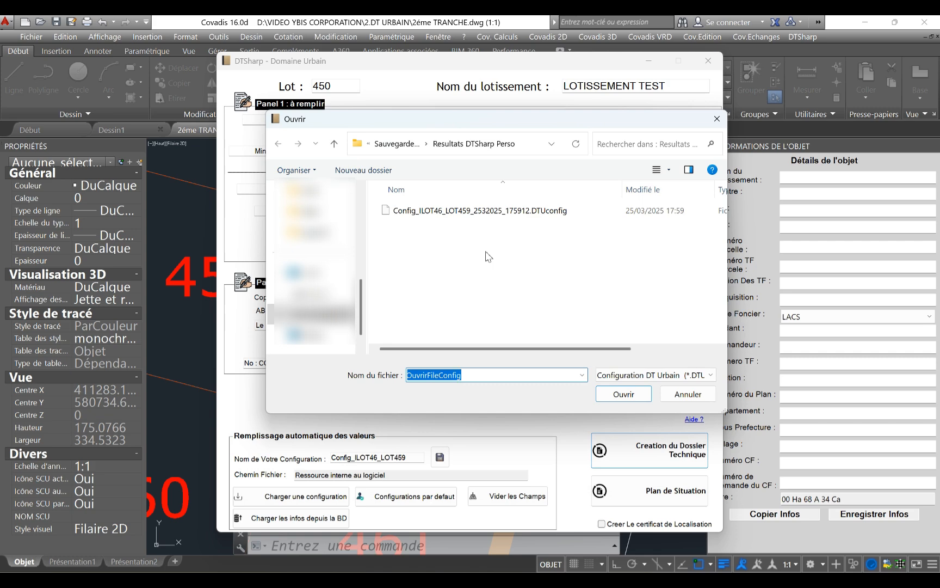
{"action": "left_click", "coordinate": [467, 212]}
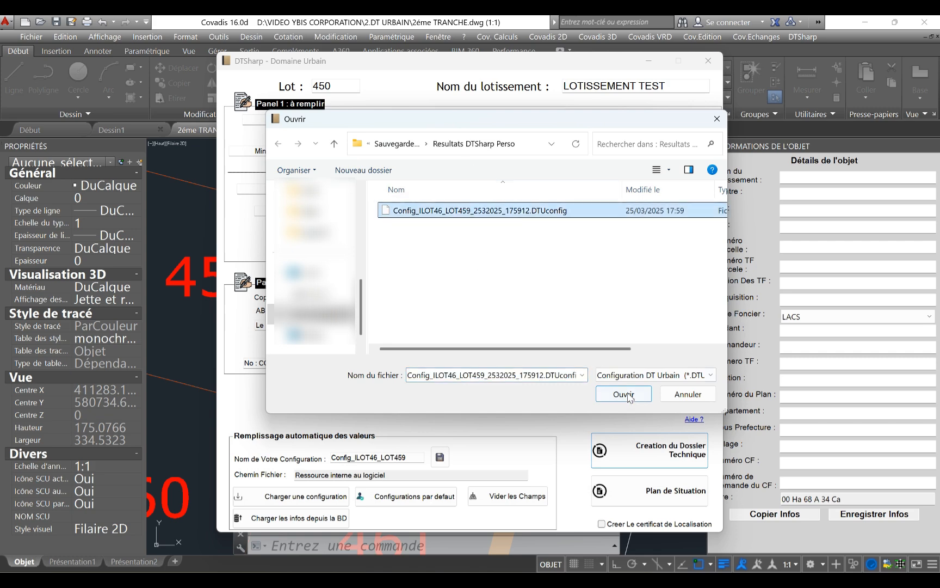
{"action": "left_click", "coordinate": [628, 398]}
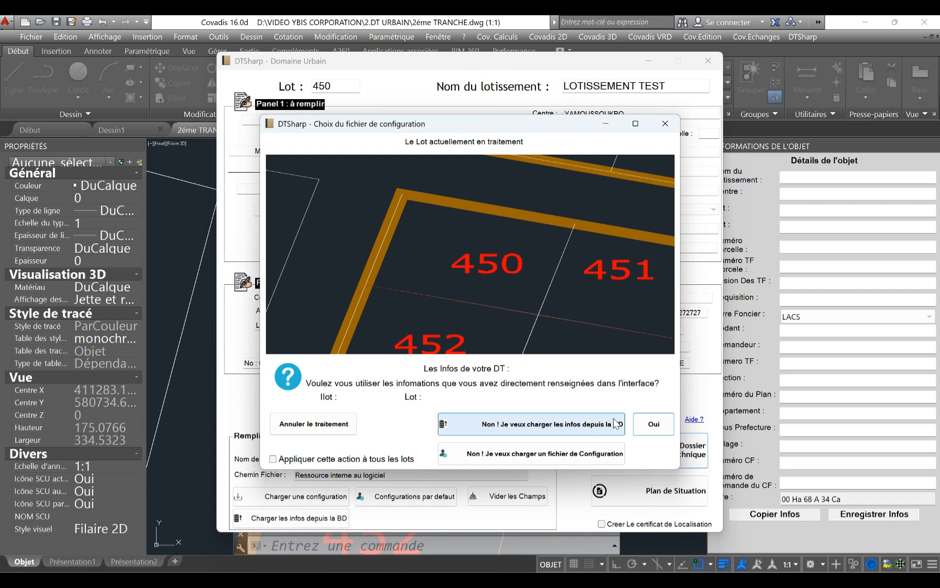
Use the information entered in the form for lot 450 and the information from the database for lot 452
{"action": "left_click", "coordinate": [658, 426]}
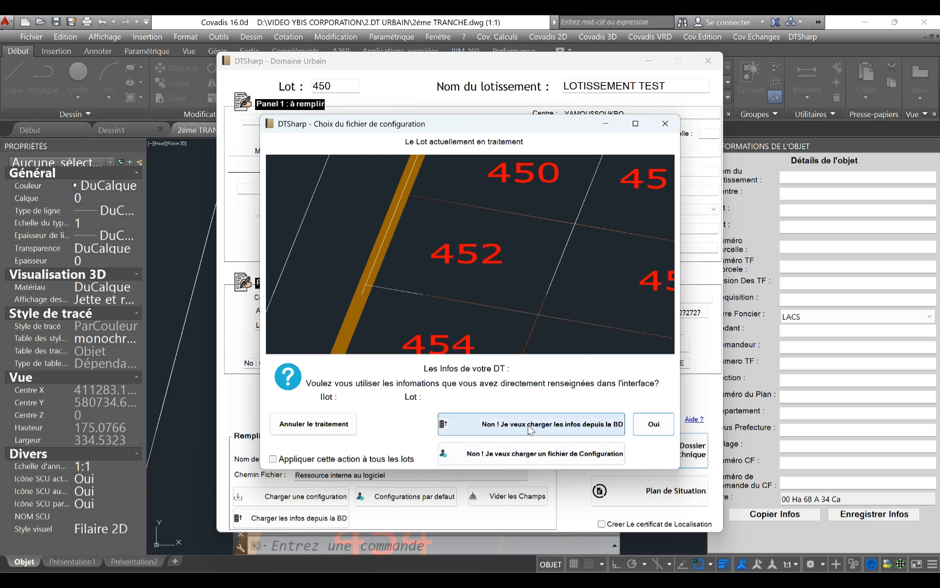
{"action": "left_click", "coordinate": [530, 427]}
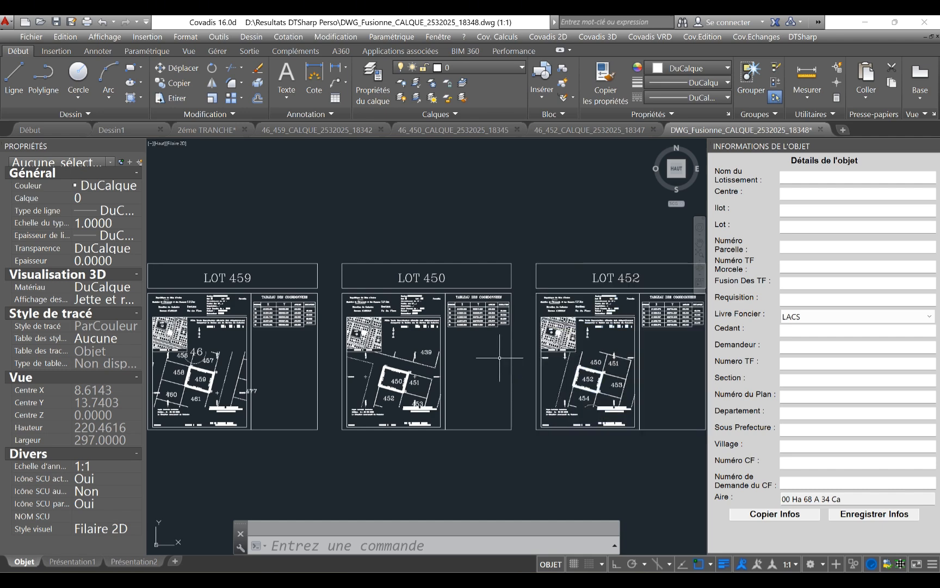
Look over the merged drawing and the generated files in the Resultats DTSharp Perso folder, and return to the drawing
{"action": "scroll", "coordinate": [504, 345], "scroll_direction": "down", "scroll_amount": 2}
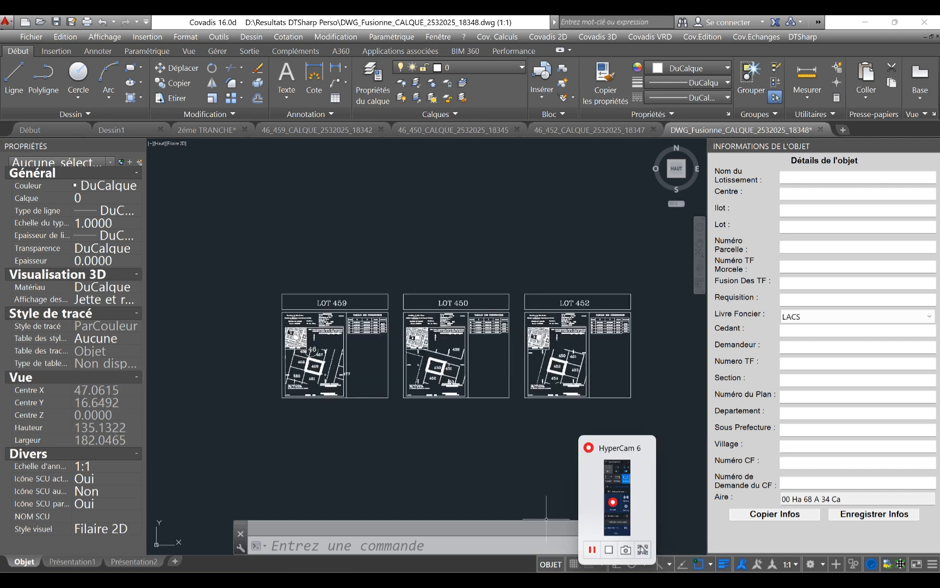
{"action": "left_click", "coordinate": [450, 563]}
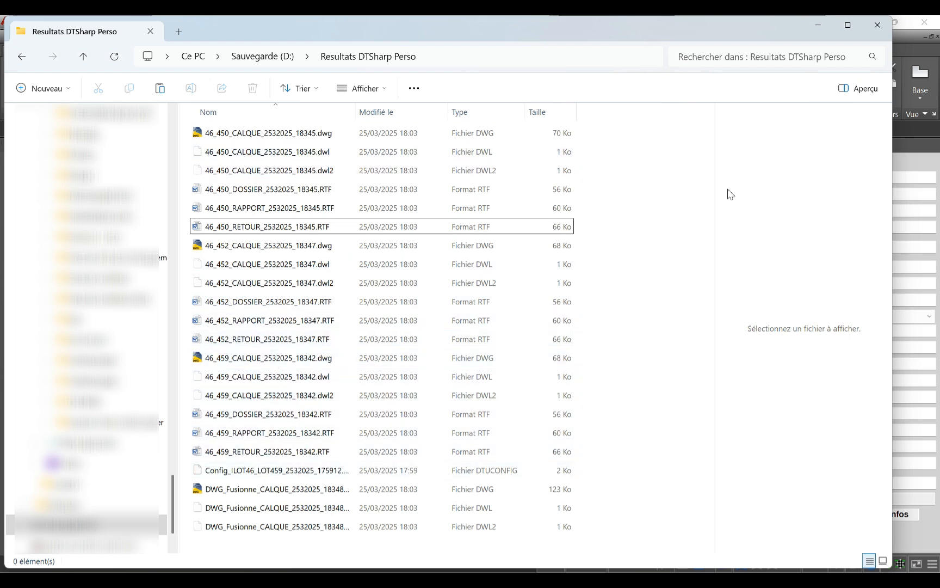
{"action": "left_click", "coordinate": [815, 27]}
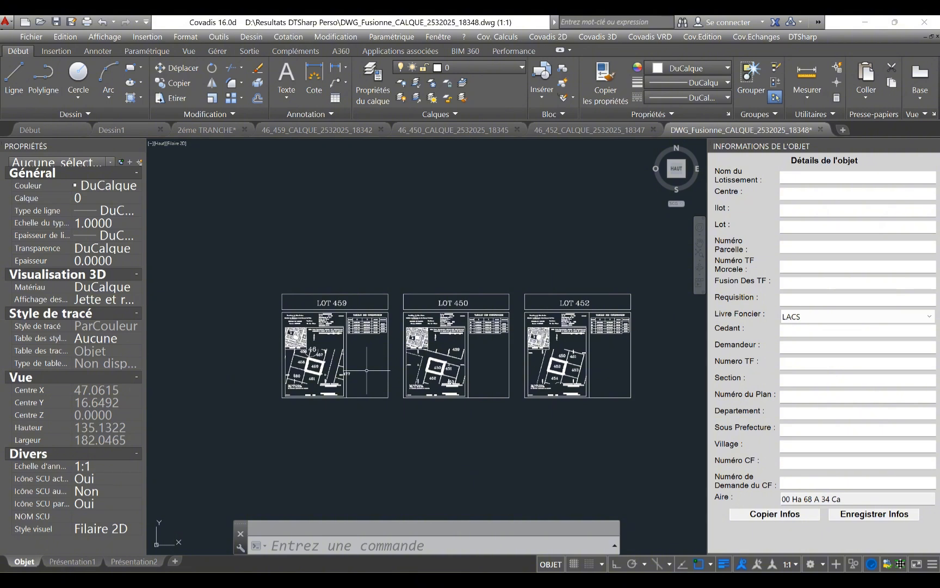
Open the lot 459 sheet block for in-place editing in the merged drawing
{"action": "scroll", "coordinate": [370, 362], "scroll_direction": "up", "scroll_amount": 2}
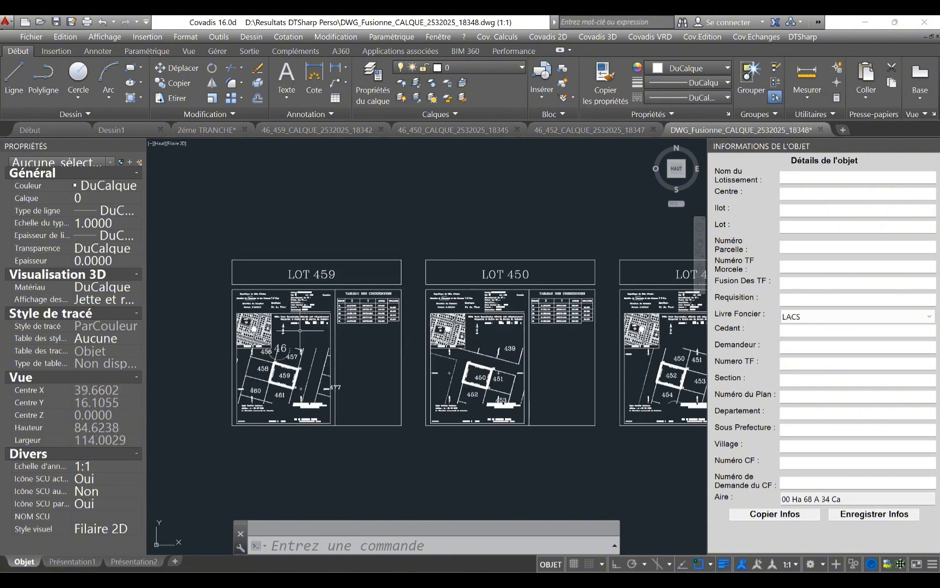
{"action": "scroll", "coordinate": [284, 323], "scroll_direction": "up", "scroll_amount": 3}
{"action": "left_click", "coordinate": [339, 283]}
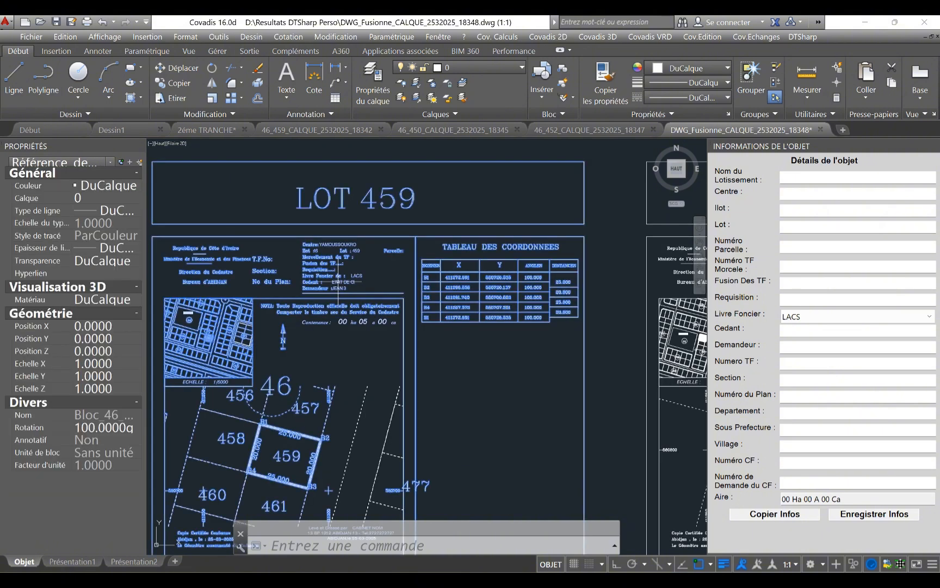
{"action": "right_click", "coordinate": [338, 283]}
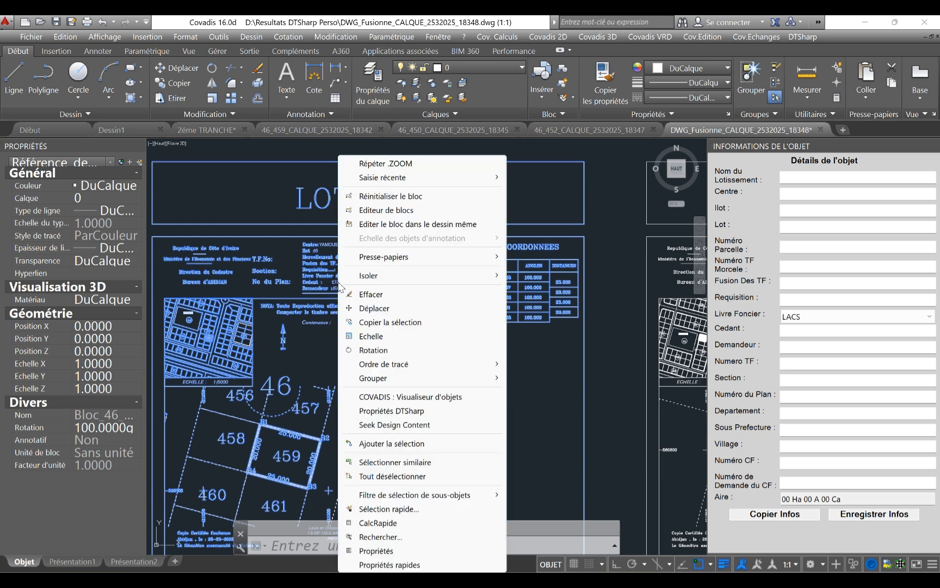
{"action": "left_click", "coordinate": [392, 225]}
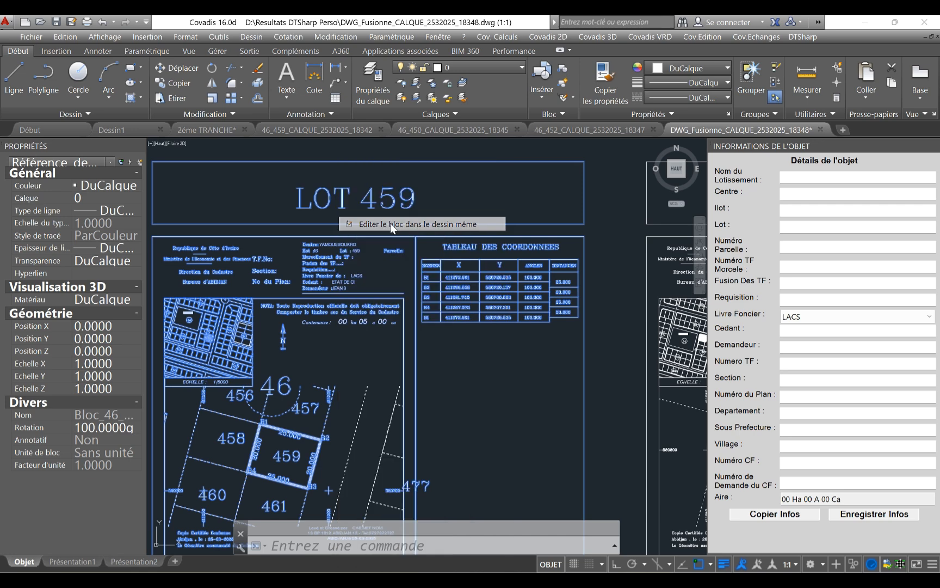
{"action": "left_click", "coordinate": [458, 397]}
Append 4 to the demandeur's name in the header text of the lot 459 sheet
{"action": "scroll", "coordinate": [343, 284], "scroll_direction": "up", "scroll_amount": 4}
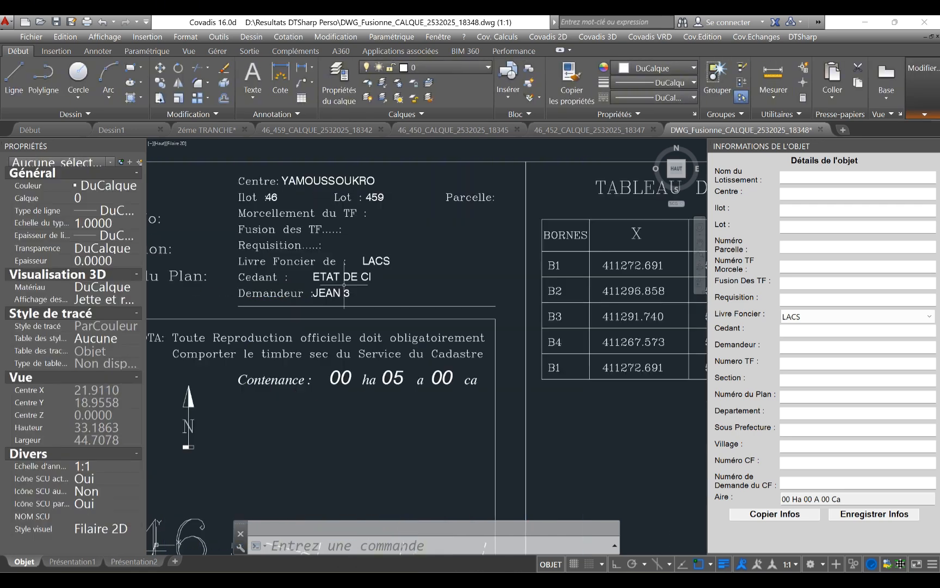
{"action": "double_click", "coordinate": [340, 294]}
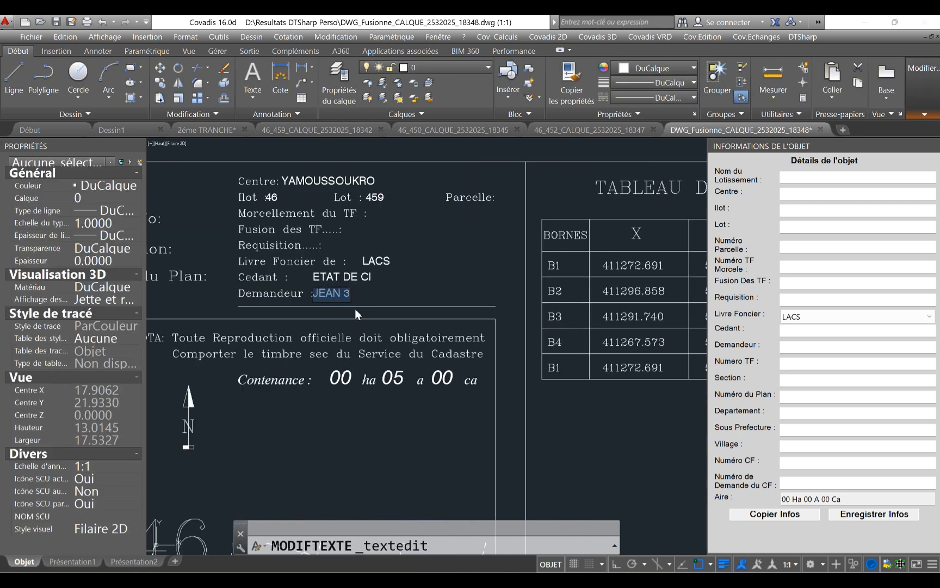
{"action": "key", "text": "Right"}
{"action": "key", "text": "Escape"}
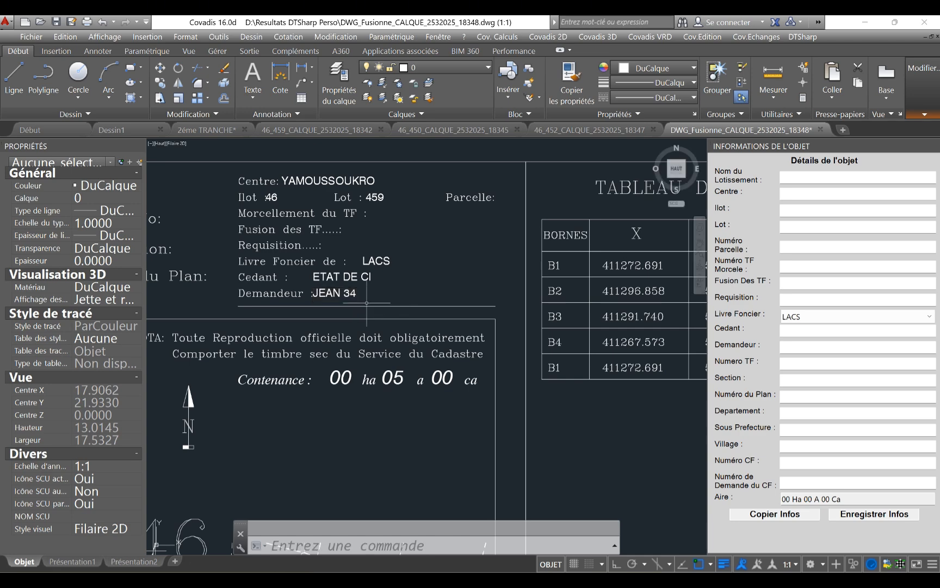
{"action": "scroll", "coordinate": [381, 283], "scroll_direction": "down", "scroll_amount": 5}
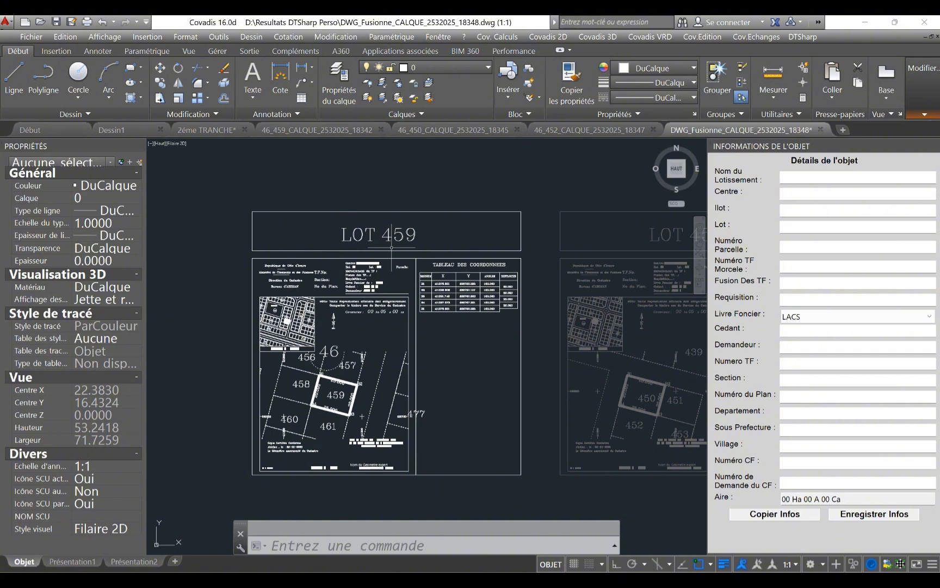
Close the in-place reference editing session of the lot 459 sheet and save its changes back to the block
{"action": "right_click", "coordinate": [383, 207]}
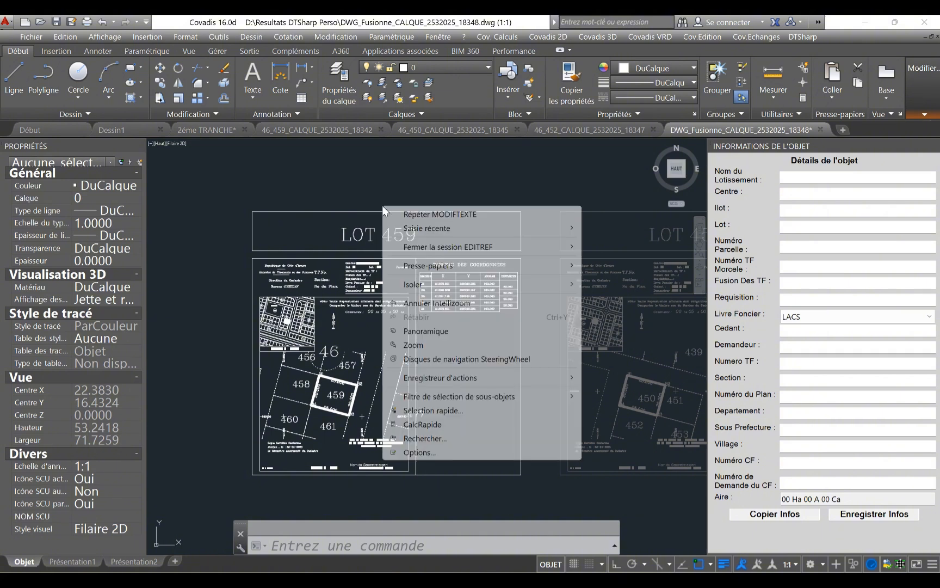
{"action": "mouse_move", "coordinate": [440, 250]}
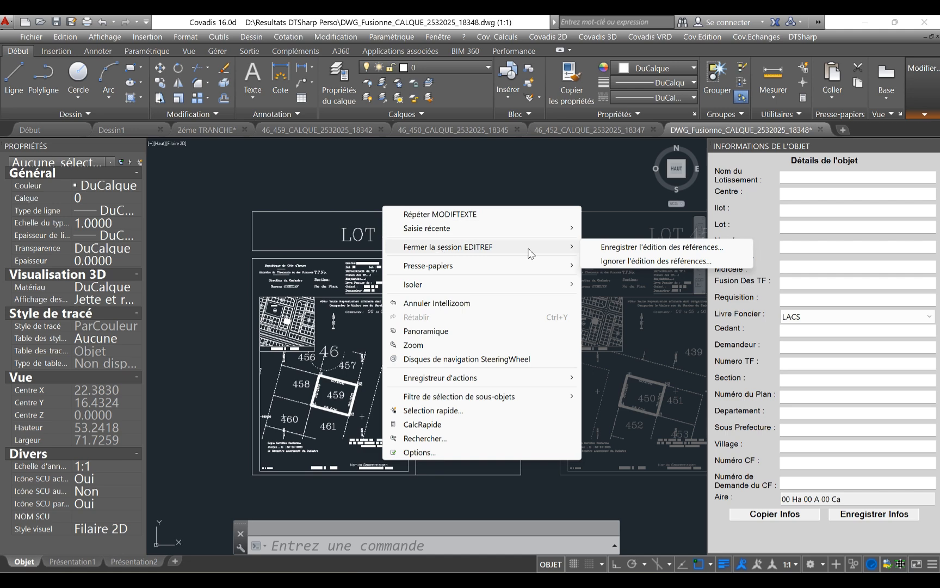
{"action": "left_click", "coordinate": [635, 254]}
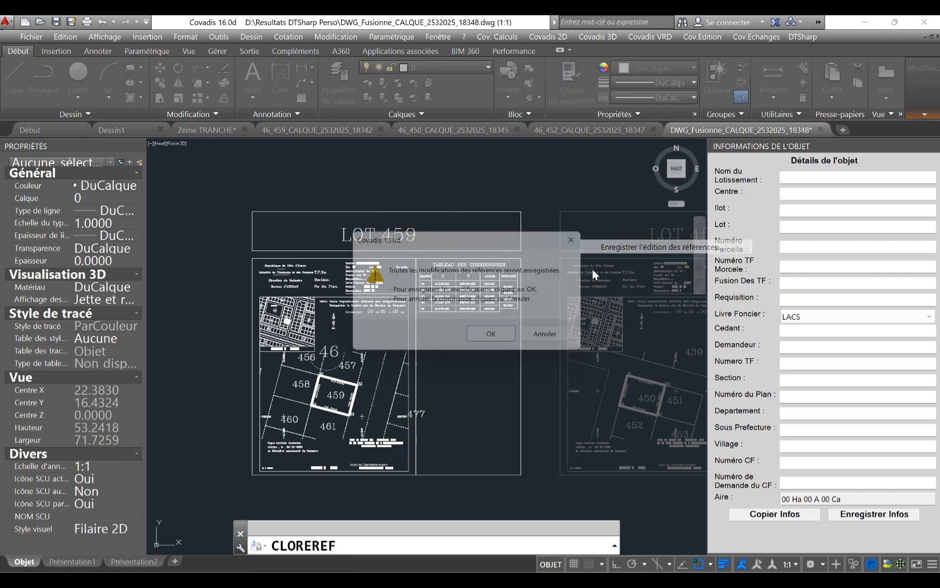
{"action": "left_click", "coordinate": [497, 339]}
Examine the demandeur entries in the lot 459 and lot 450 sheet headers and view all three merged sheets together
{"action": "scroll", "coordinate": [462, 363], "scroll_direction": "down", "scroll_amount": 1}
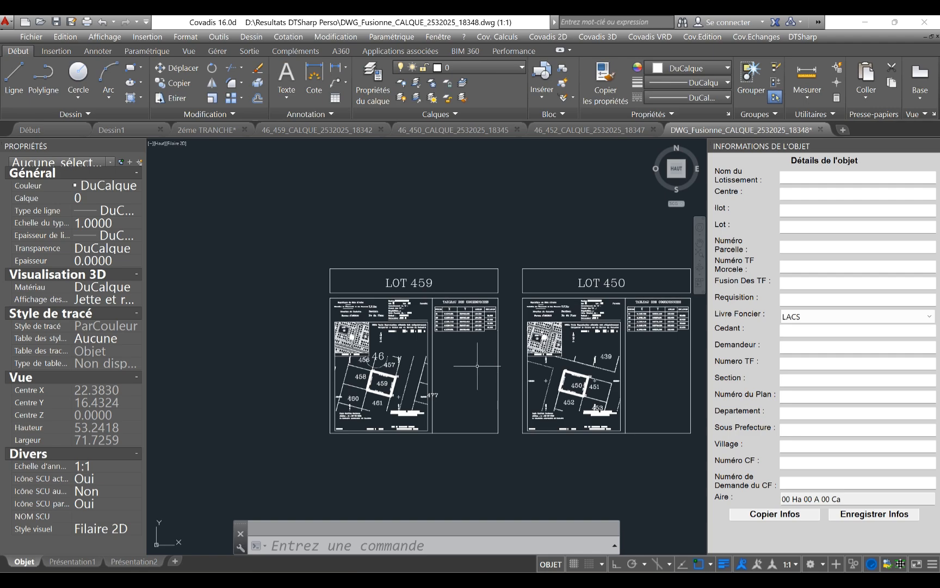
{"action": "middle_click_drag", "start_coordinate": [515, 378], "coordinate": [460, 385]}
{"action": "scroll", "coordinate": [344, 320], "scroll_direction": "up", "scroll_amount": 4}
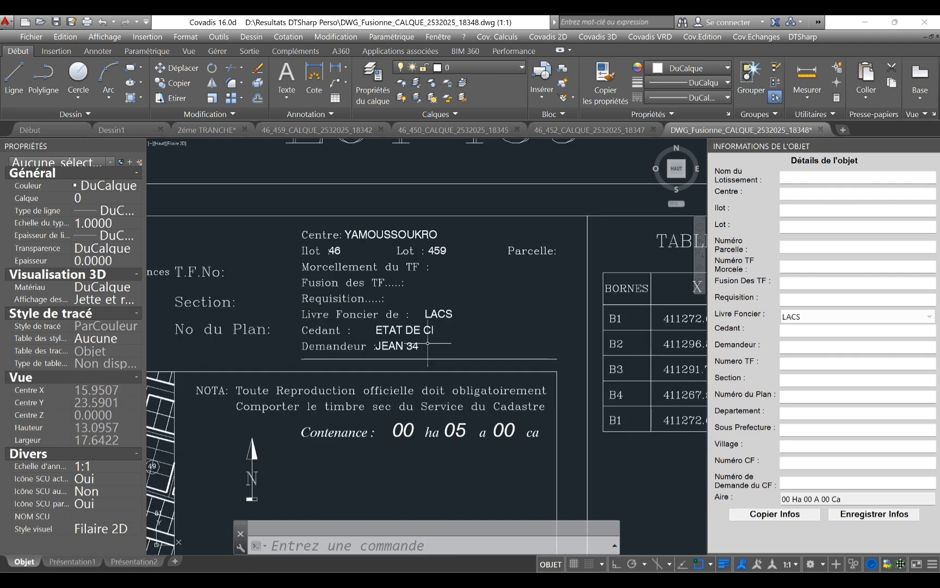
{"action": "scroll", "coordinate": [441, 351], "scroll_direction": "down", "scroll_amount": 4}
{"action": "scroll", "coordinate": [393, 337], "scroll_direction": "up", "scroll_amount": 4}
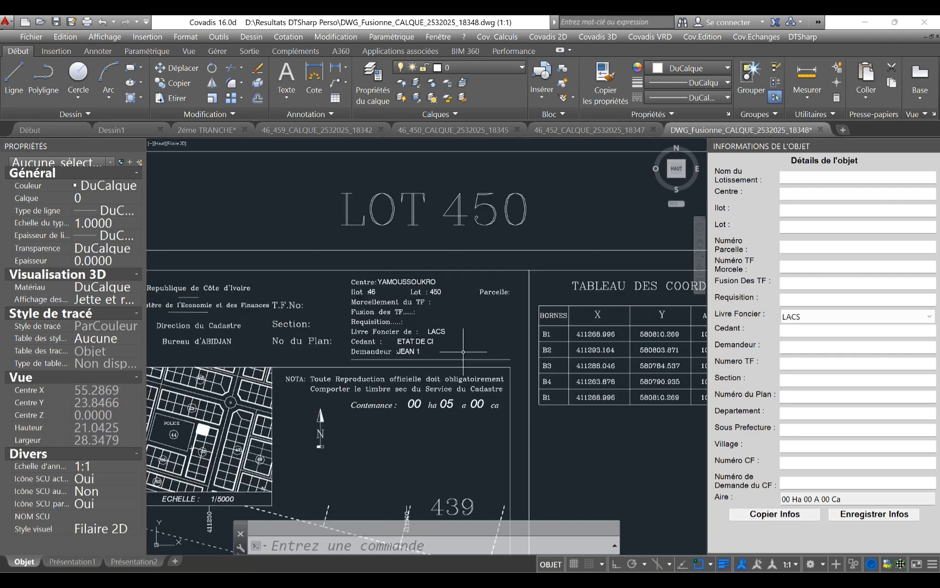
{"action": "scroll", "coordinate": [464, 353], "scroll_direction": "down", "scroll_amount": 4}
{"action": "middle_click_drag", "start_coordinate": [511, 375], "coordinate": [454, 368]}
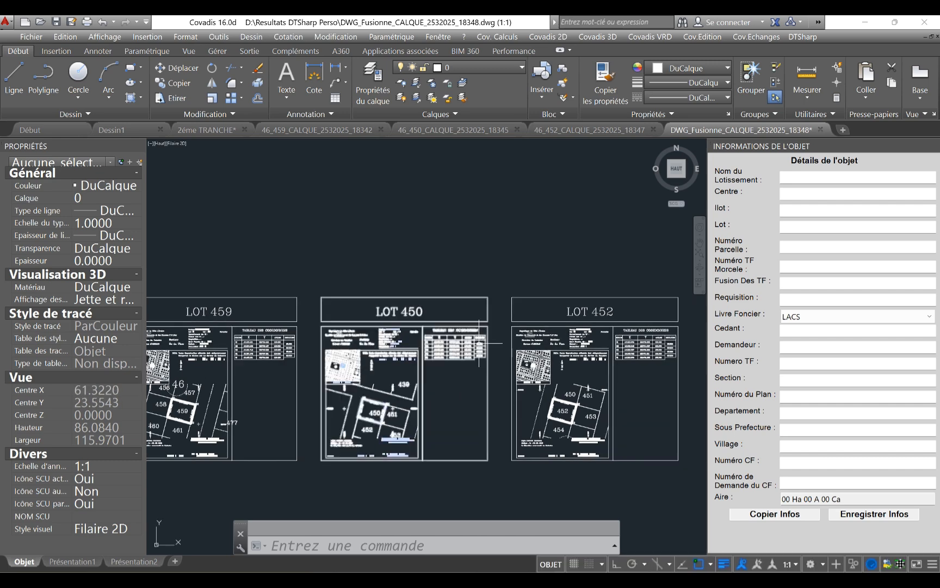
{"action": "scroll", "coordinate": [479, 341], "scroll_direction": "down", "scroll_amount": 2}
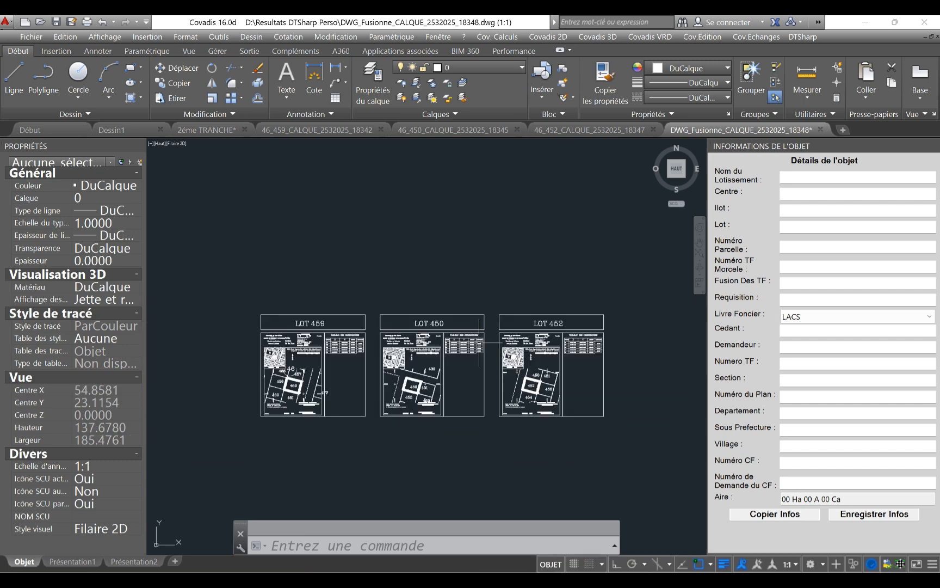